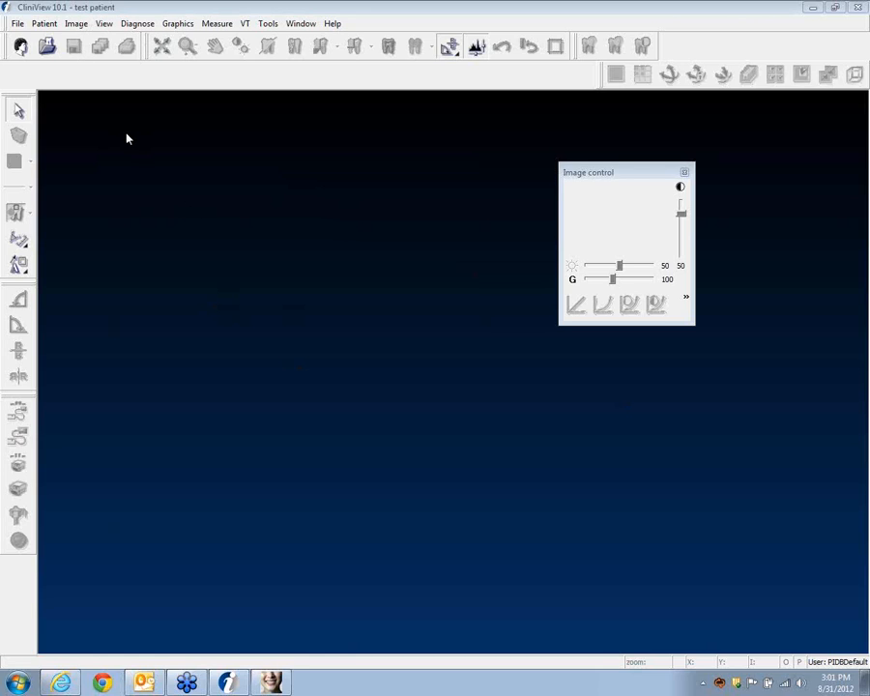
Step: Open the patient's image list and start a DICOM export of the Cone Beam 3D scan
click(47, 52)
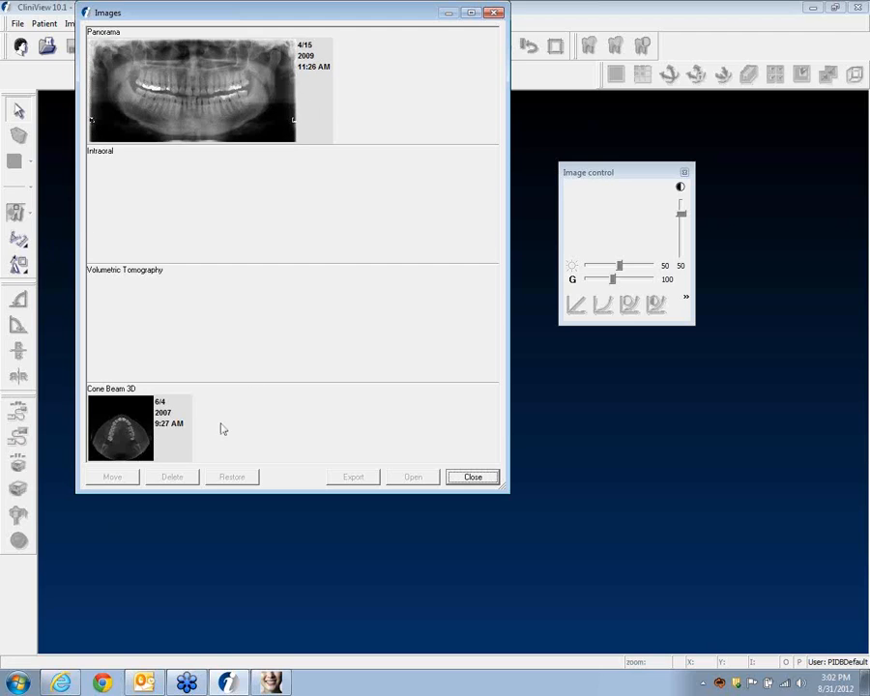
mouse_move(106, 411)
mouse_move(145, 426)
mouse_move(138, 453)
click(143, 445)
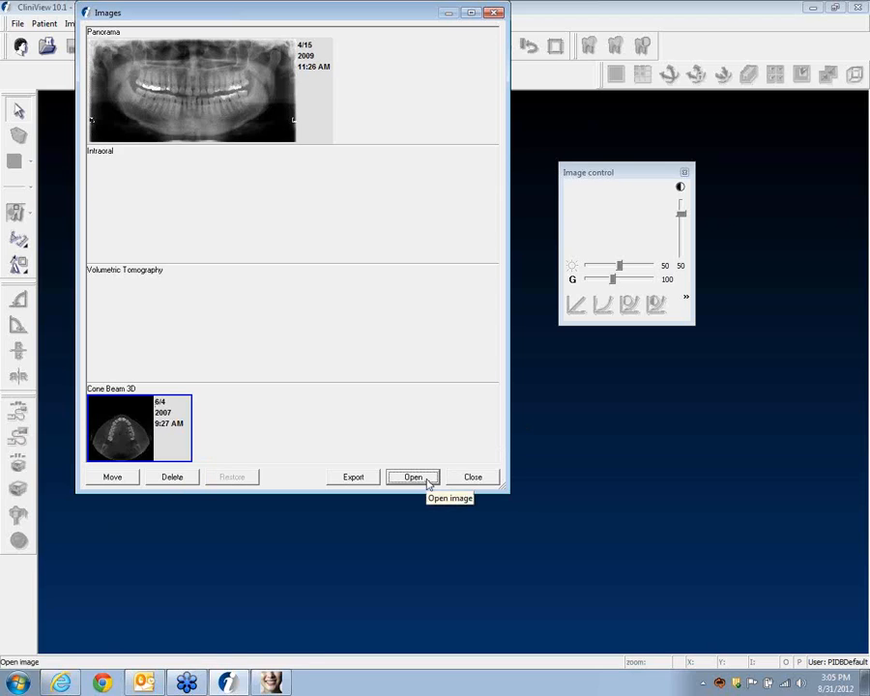
click(362, 481)
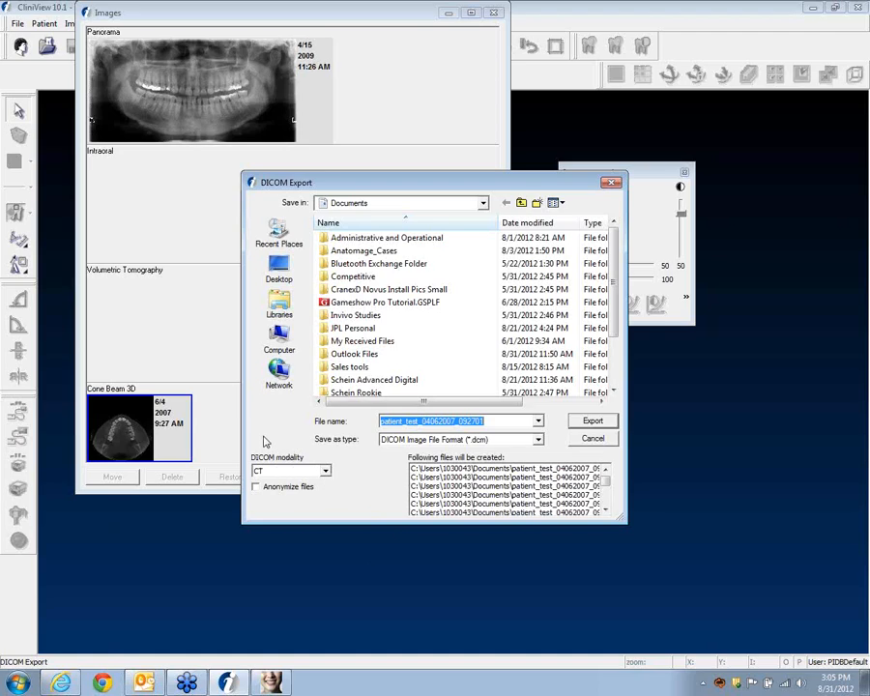
Step: Try the Enhanced CT DICOM modality for the export, and switch it back to CT
click(326, 473)
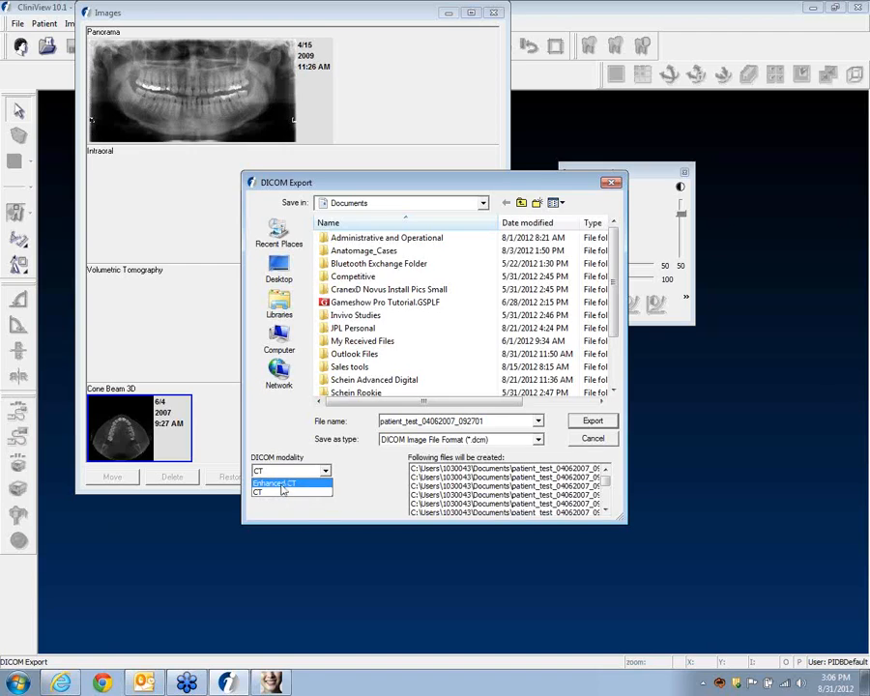
click(281, 483)
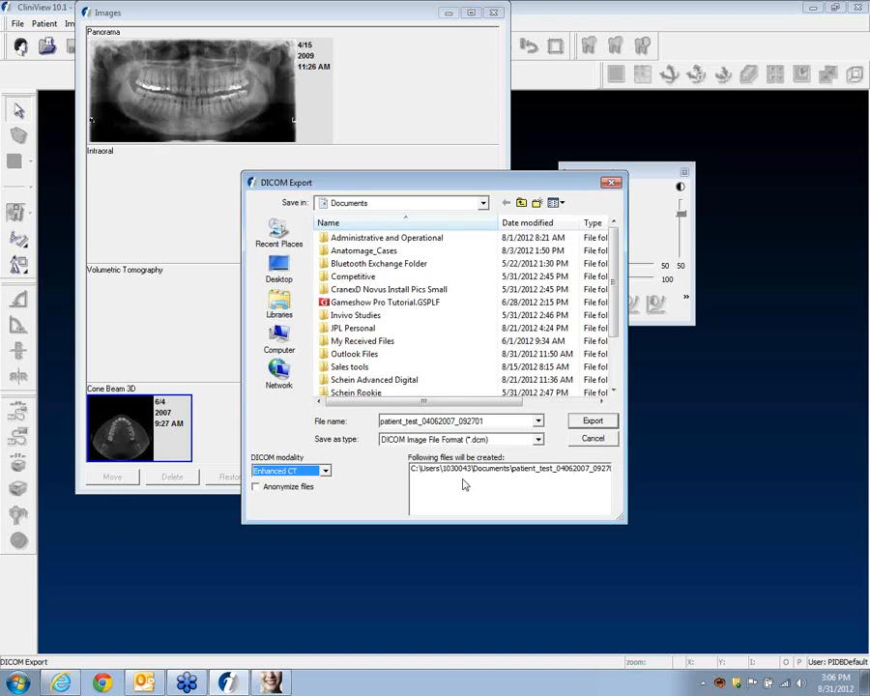
click(326, 472)
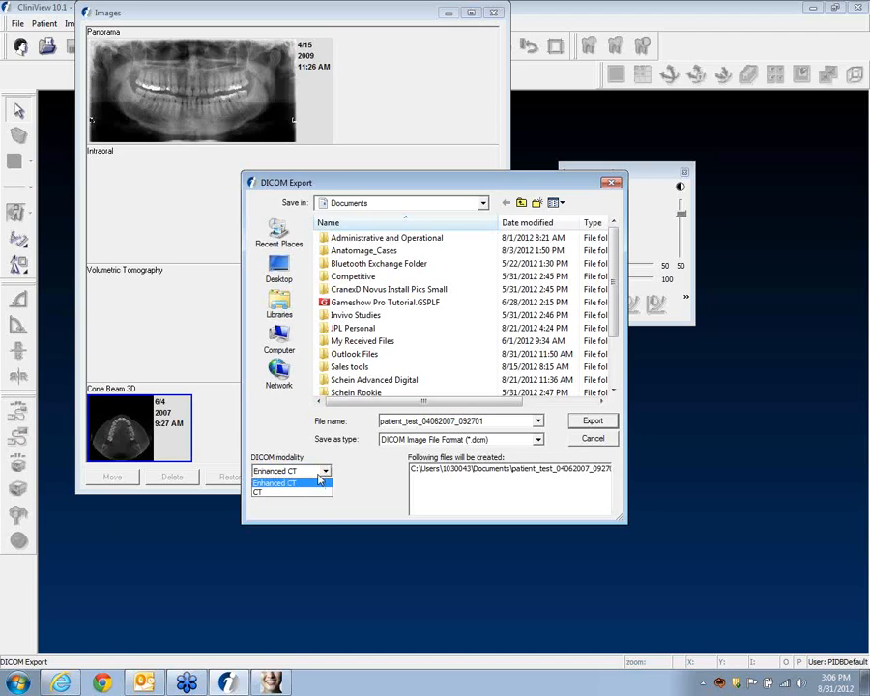
click(259, 494)
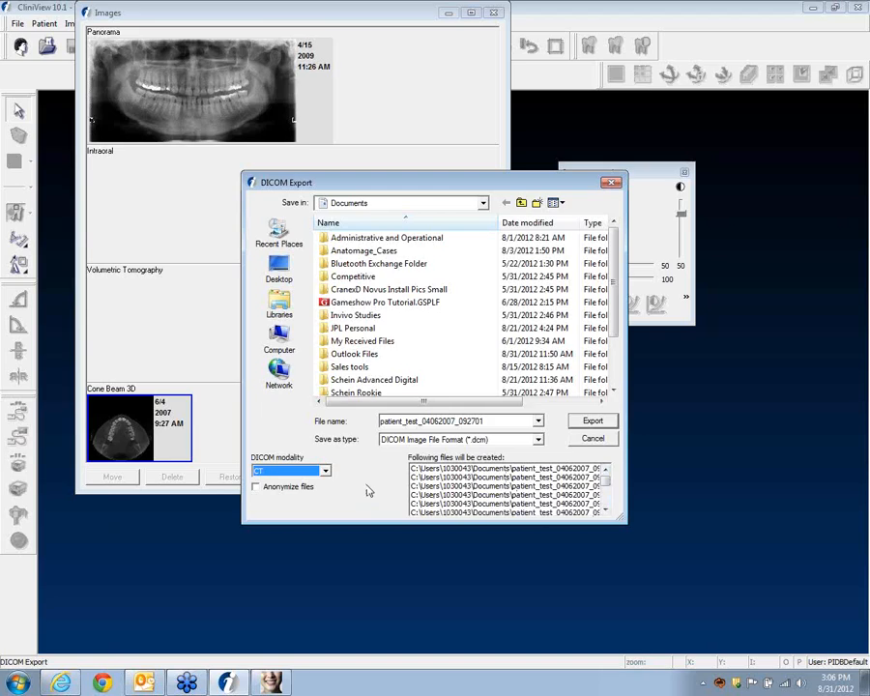
Step: Create a folder named Test Export on the desktop and open it as the export destination
click(537, 203)
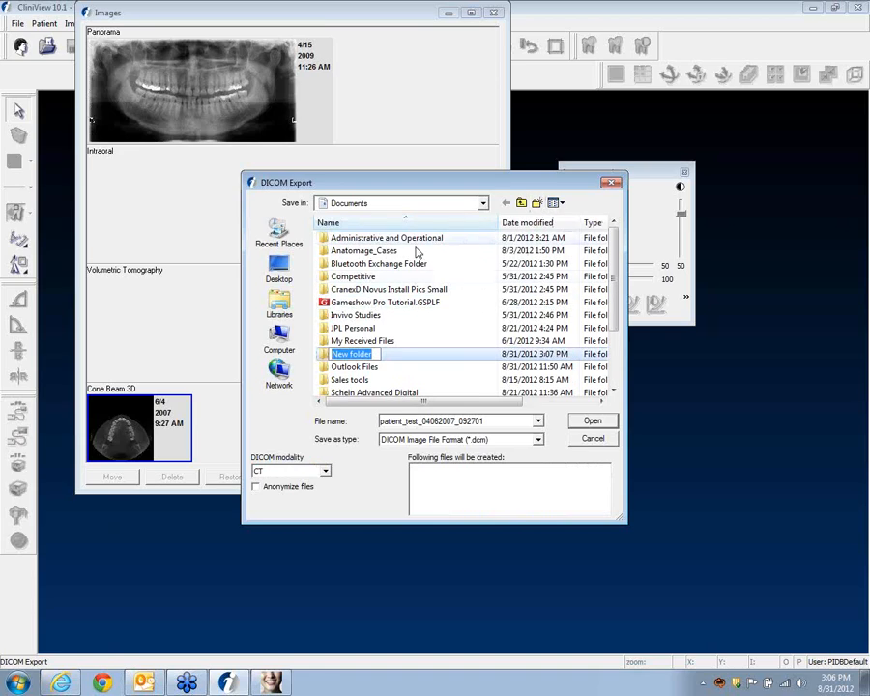
click(279, 268)
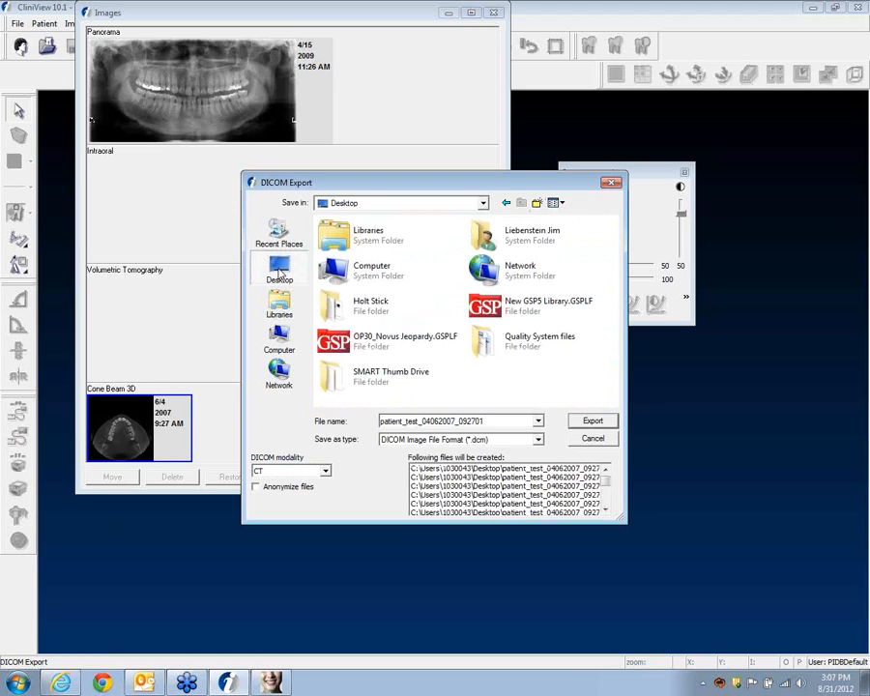
click(536, 203)
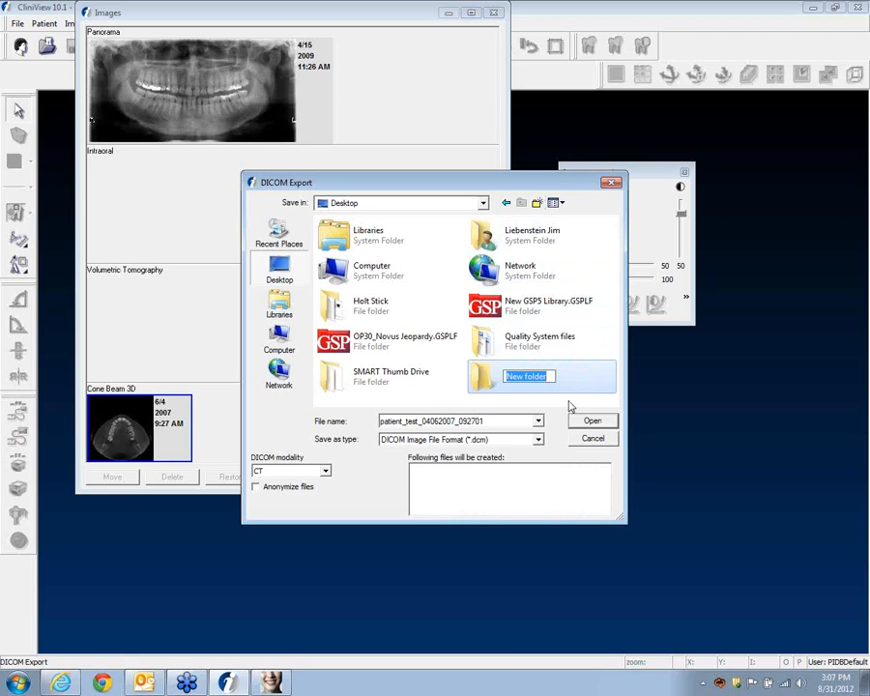
text(Test E)
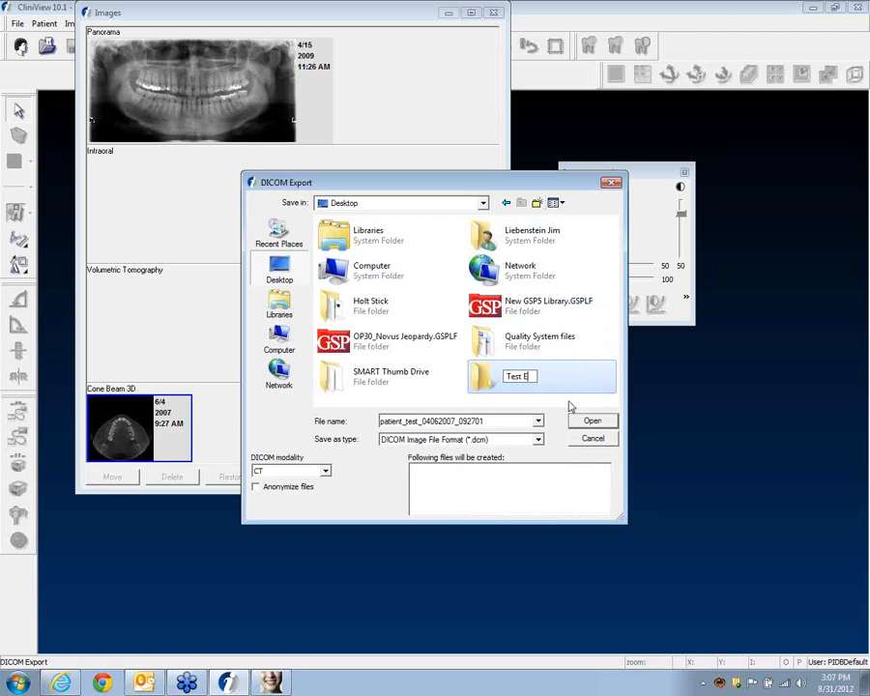
text(xport)
click(600, 424)
click(597, 425)
click(597, 428)
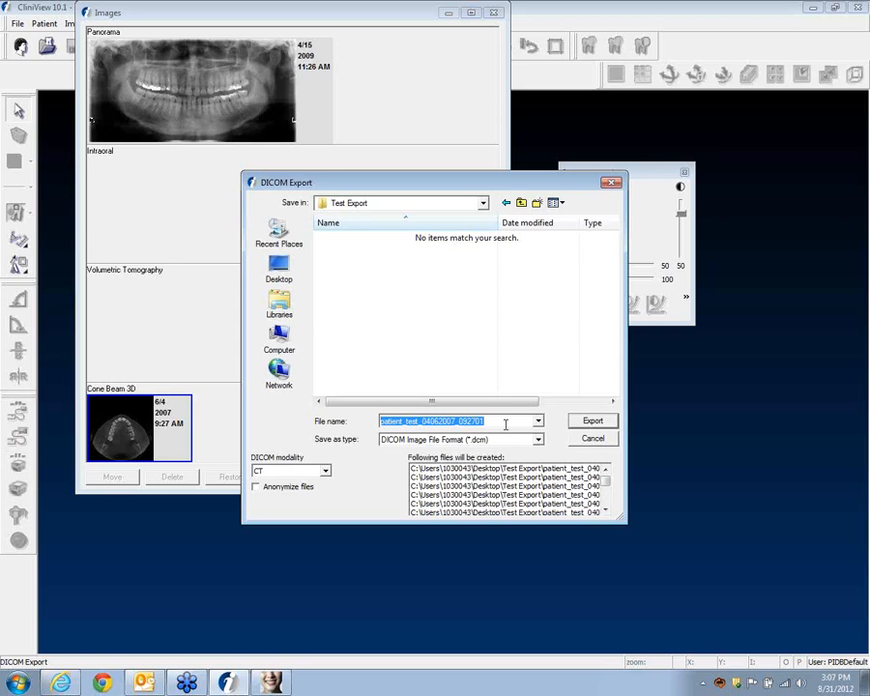
Step: Export the scan as DICOM files to the Test Export folder and close the image list
click(585, 423)
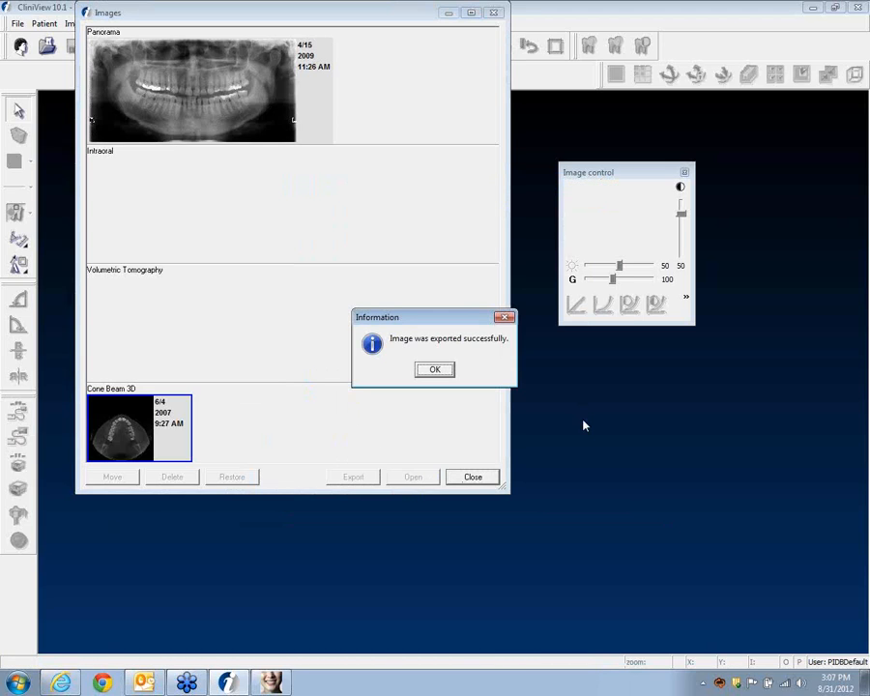
click(436, 370)
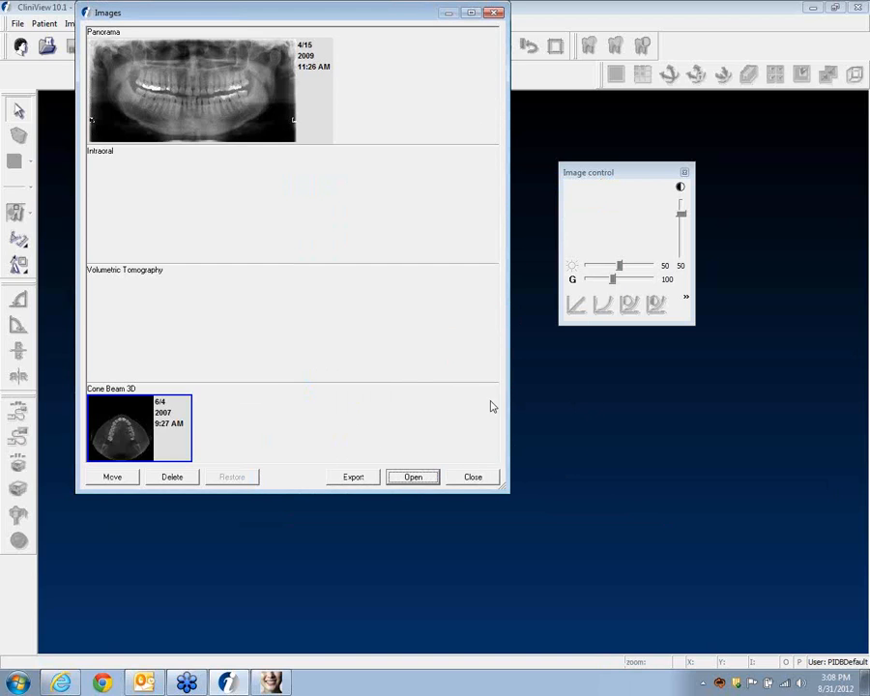
click(474, 478)
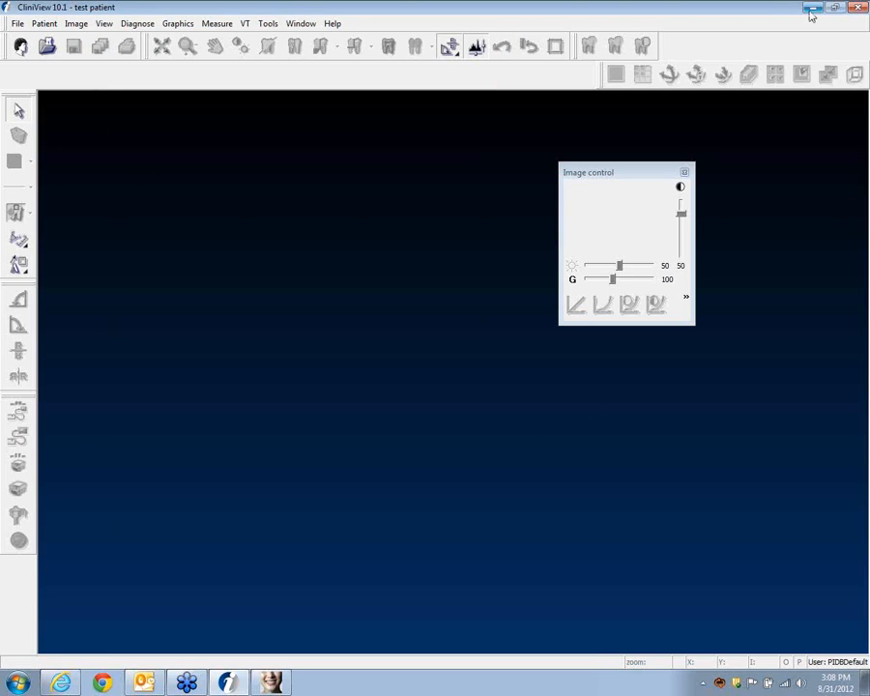
Step: Open the Test Export folder on the desktop and look through the exported DCM files
click(813, 8)
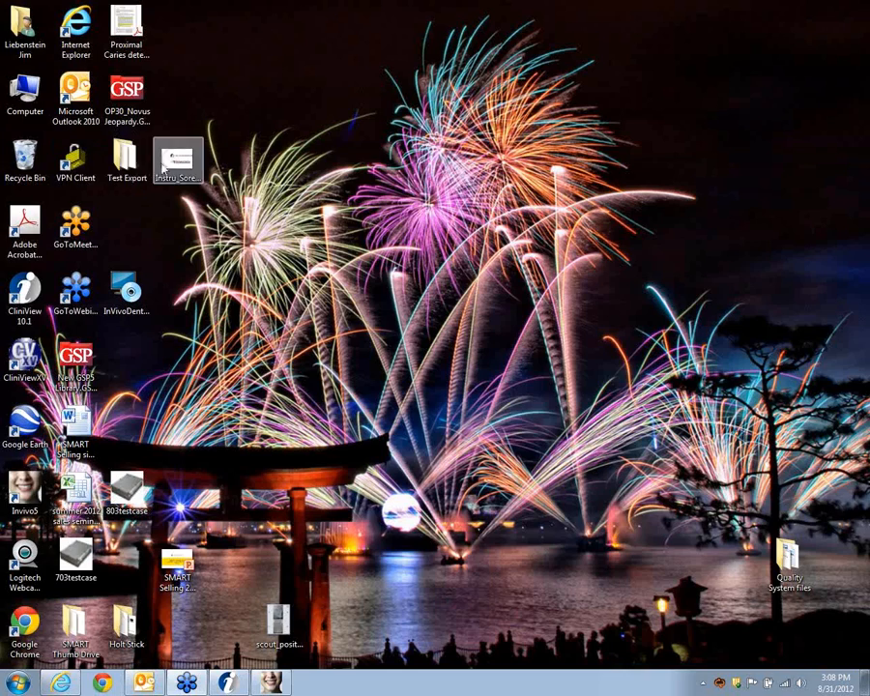
double_click(131, 164)
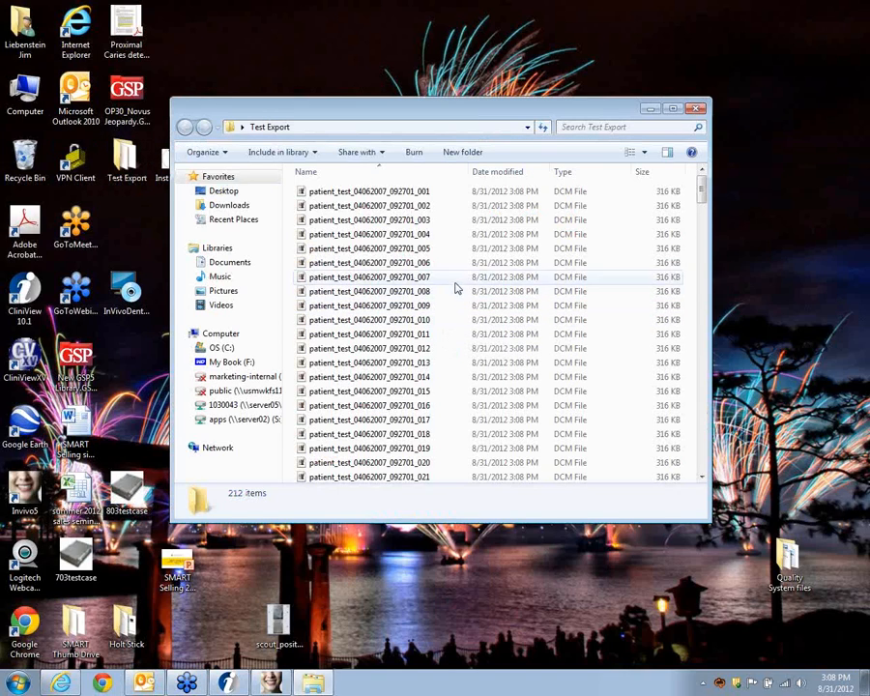
scroll(454, 267, down, 5)
scroll(453, 268, down, 20)
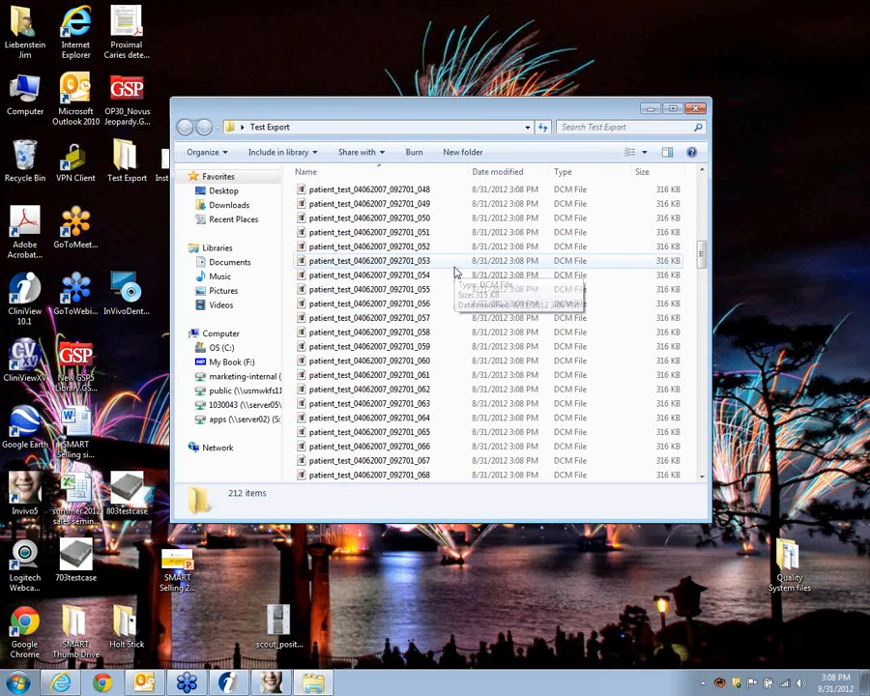
scroll(461, 280, down, 20)
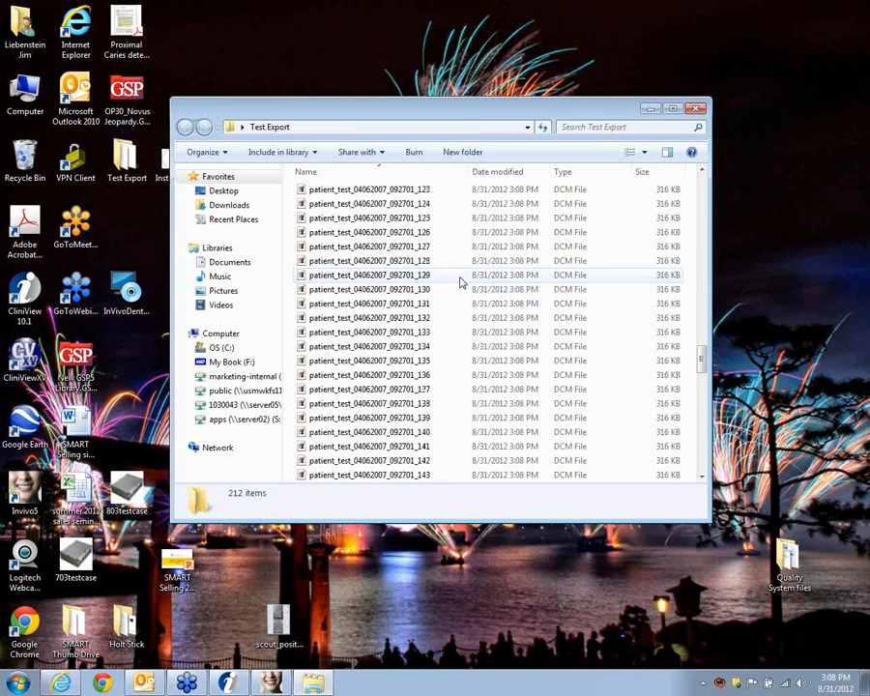
scroll(461, 281, down, 11)
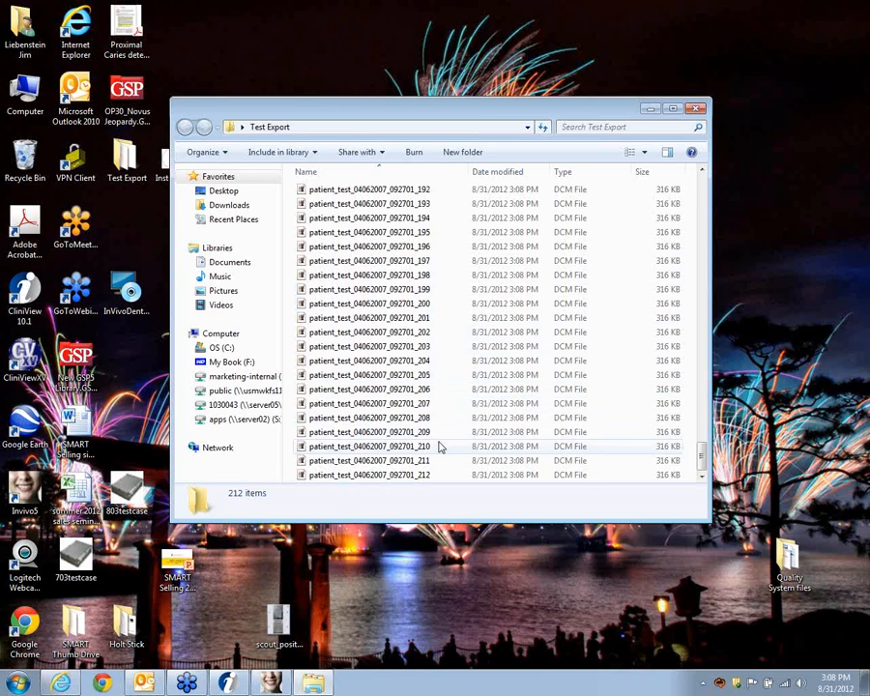
scroll(441, 444, up, 10)
scroll(441, 444, up, 20)
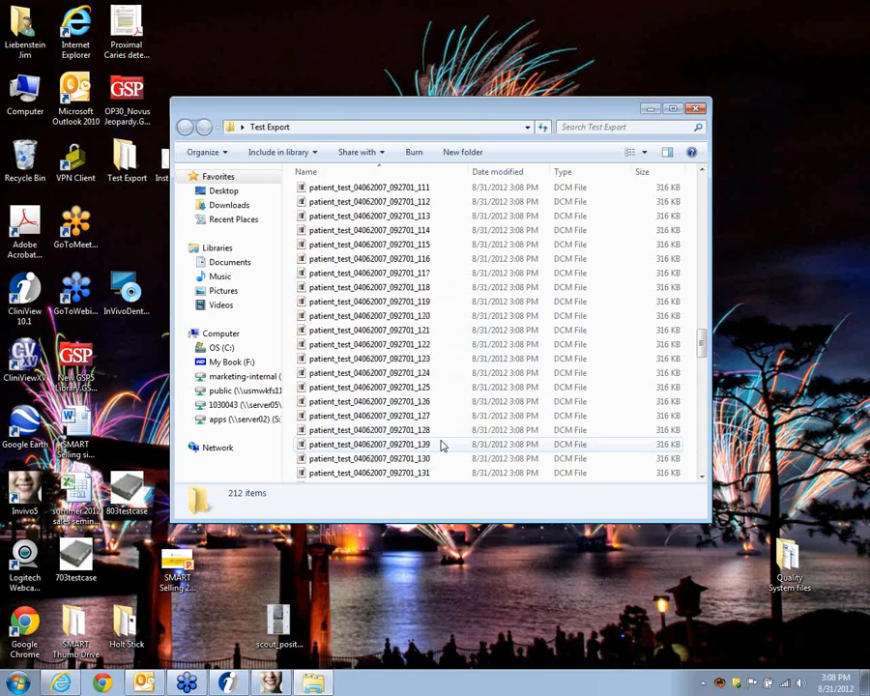
scroll(441, 443, up, 20)
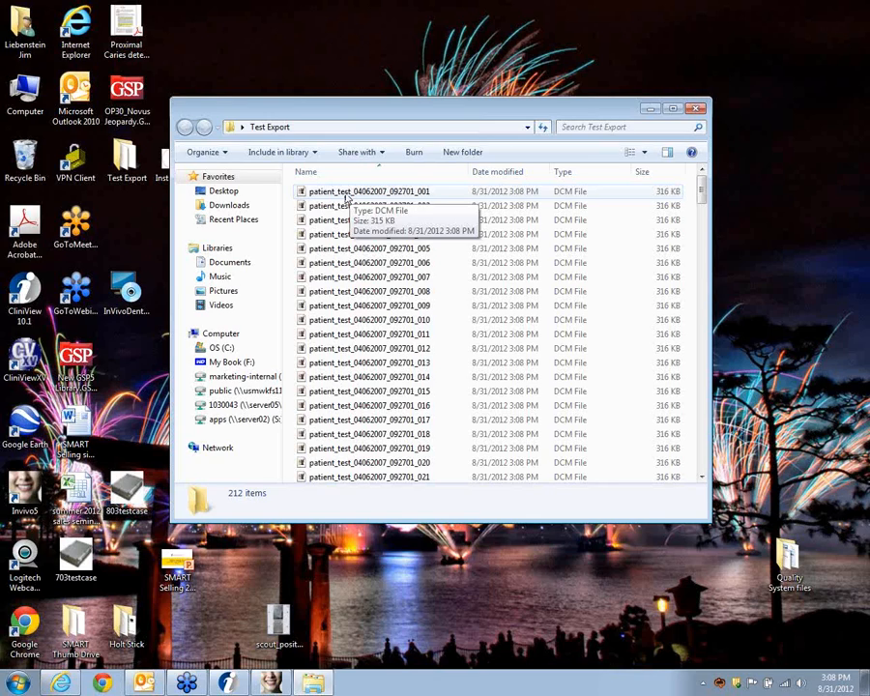
Step: Open the first exported DCM file in Invivo5 and browse up and down through the axial slices
click(347, 194)
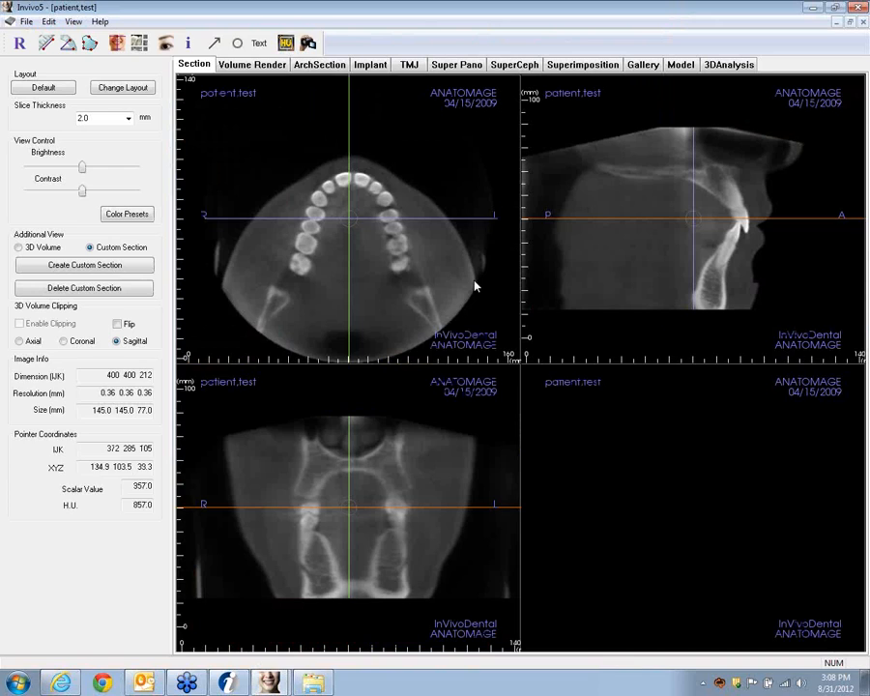
scroll(436, 301, down, 3)
scroll(436, 301, up, 6)
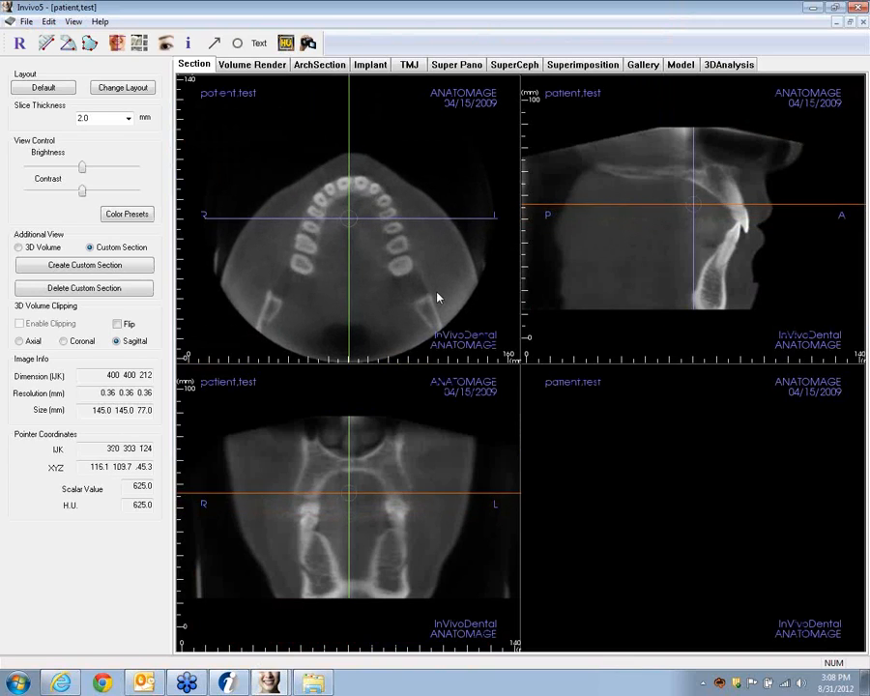
scroll(436, 300, down, 8)
scroll(436, 299, up, 5)
scroll(436, 299, up, 2)
scroll(437, 300, down, 3)
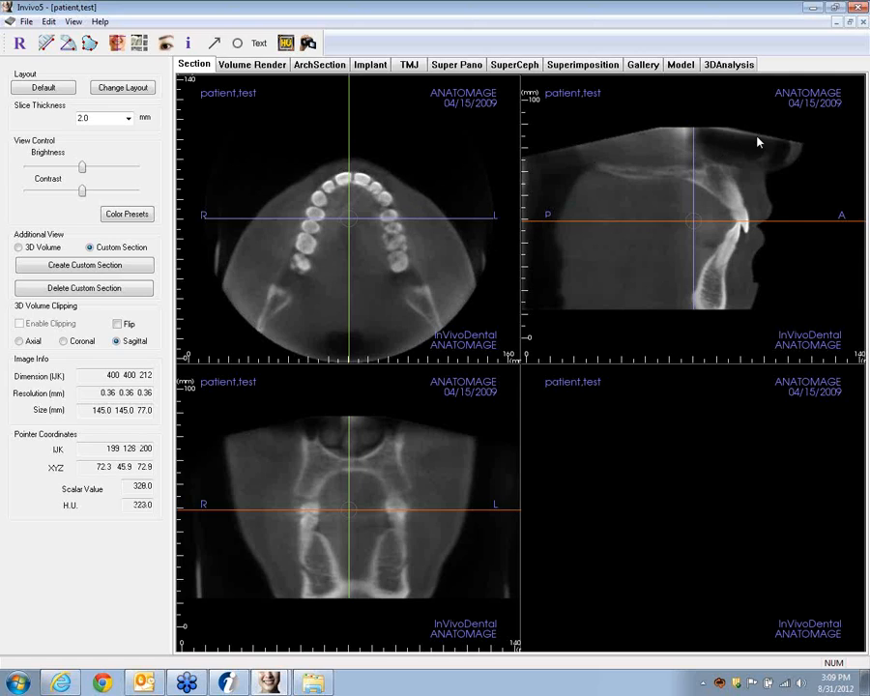
Step: Close Invivo5 without saving, minimize the Test Export folder and return to CliniView
click(856, 9)
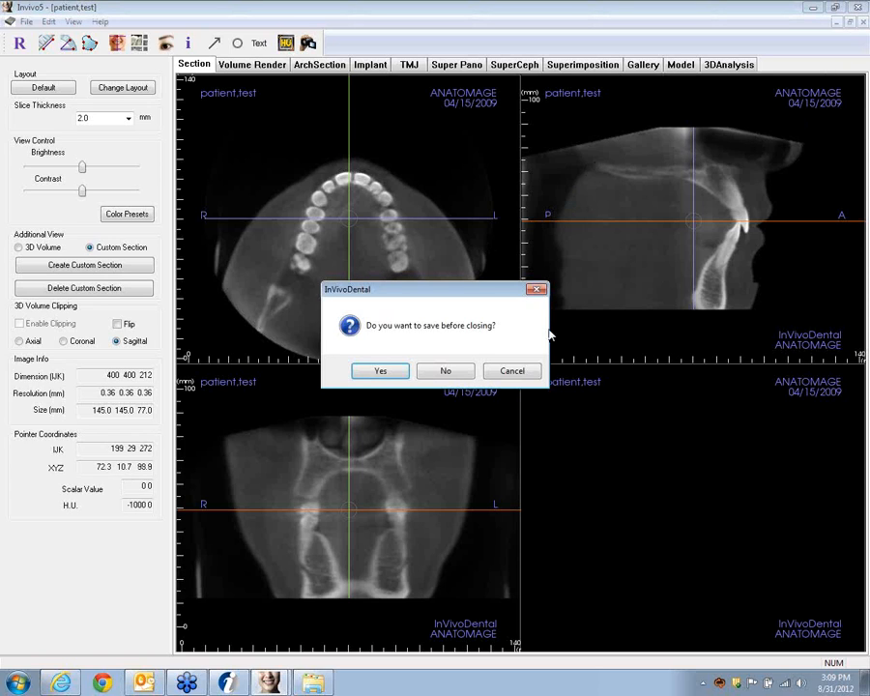
click(446, 371)
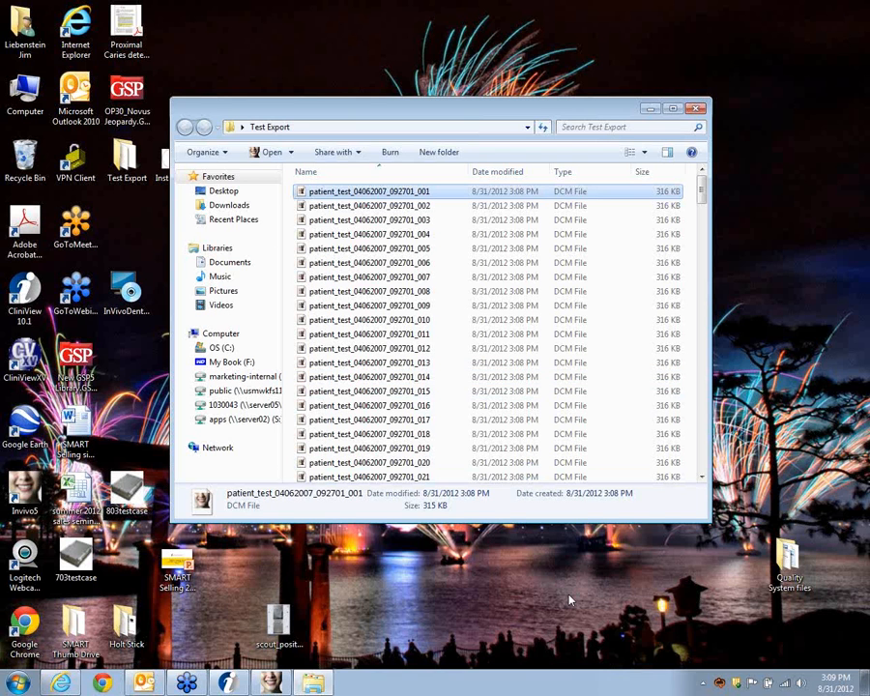
click(651, 109)
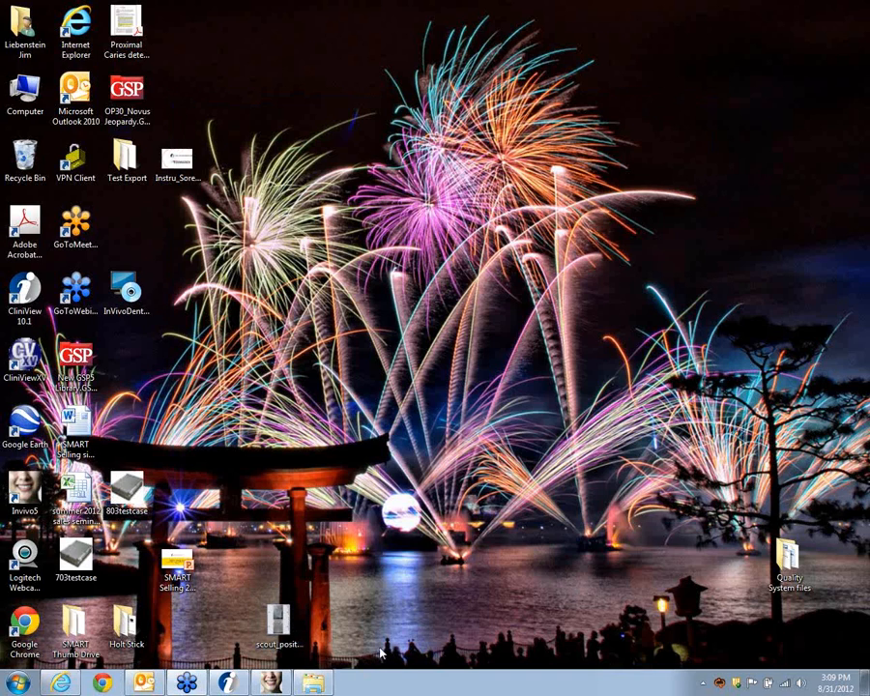
click(232, 683)
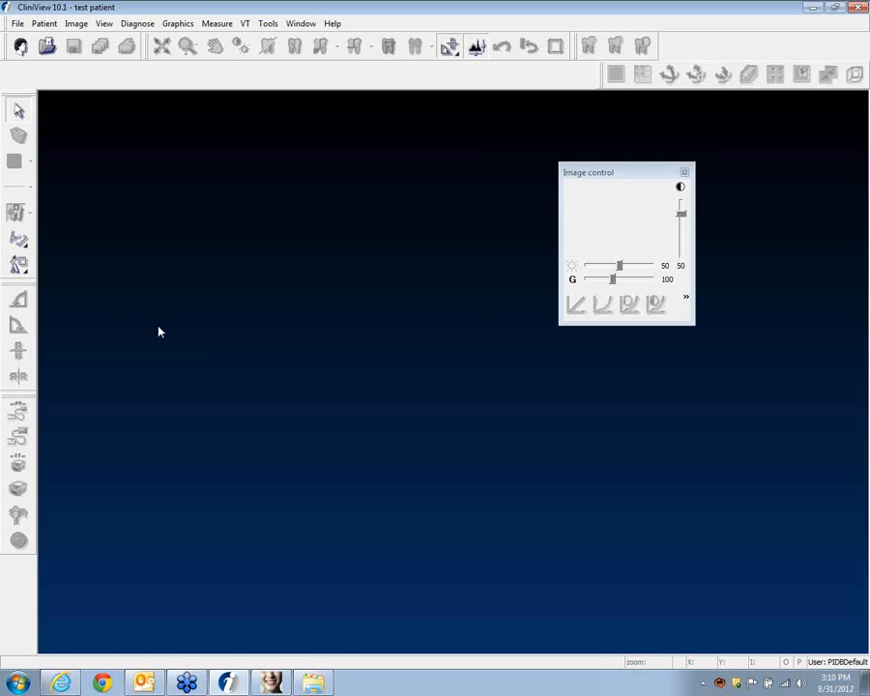
Step: Start a DICOM export of the patient's Cone Beam 3D image with file anonymization turned on
click(17, 24)
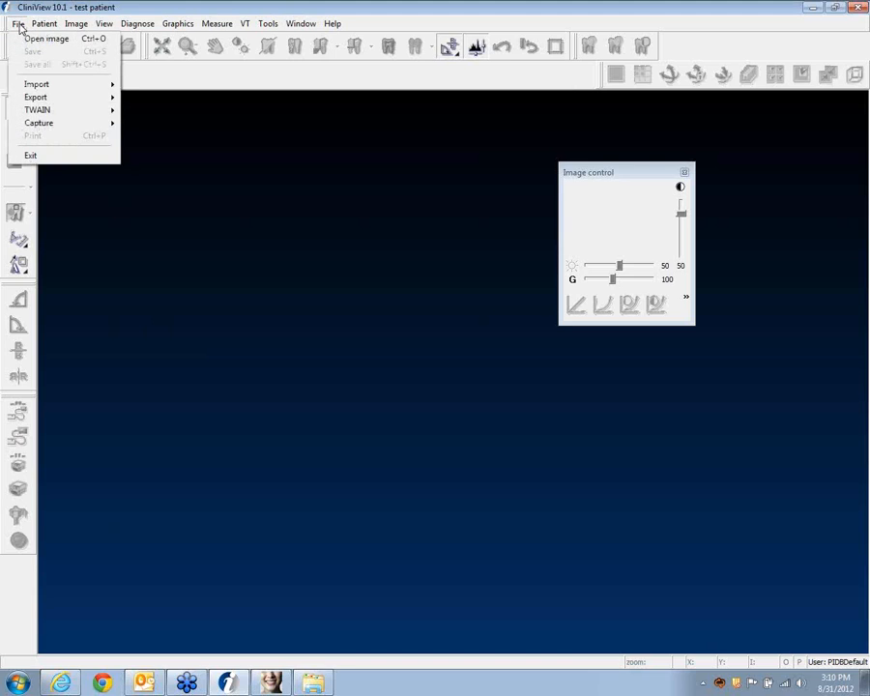
click(22, 40)
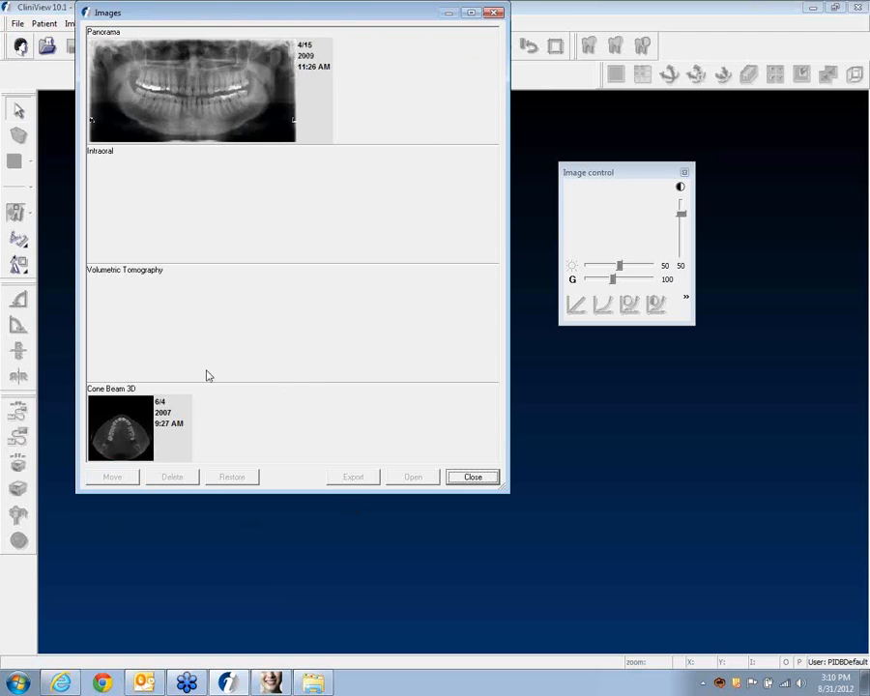
click(130, 428)
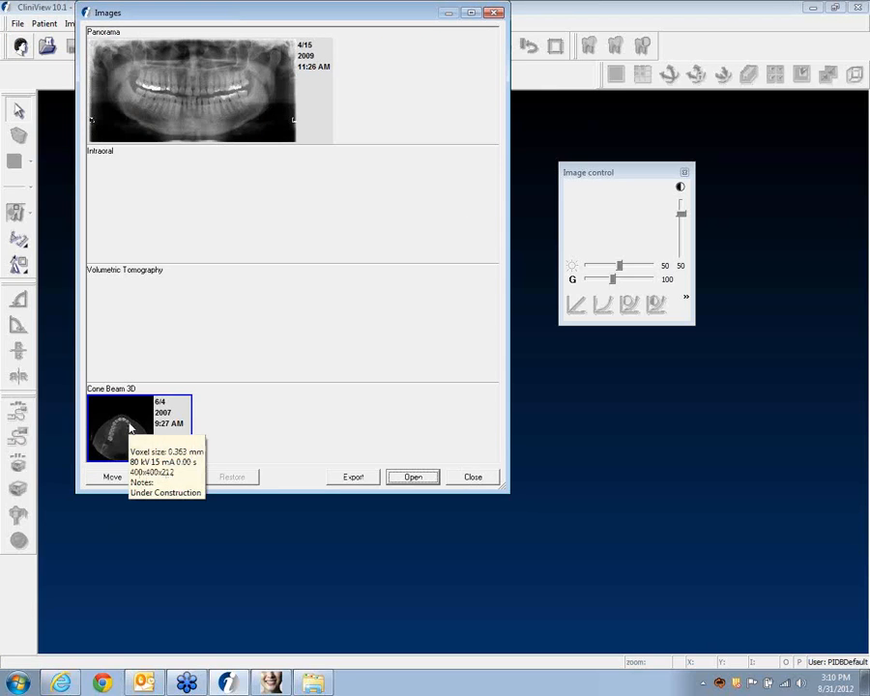
click(352, 478)
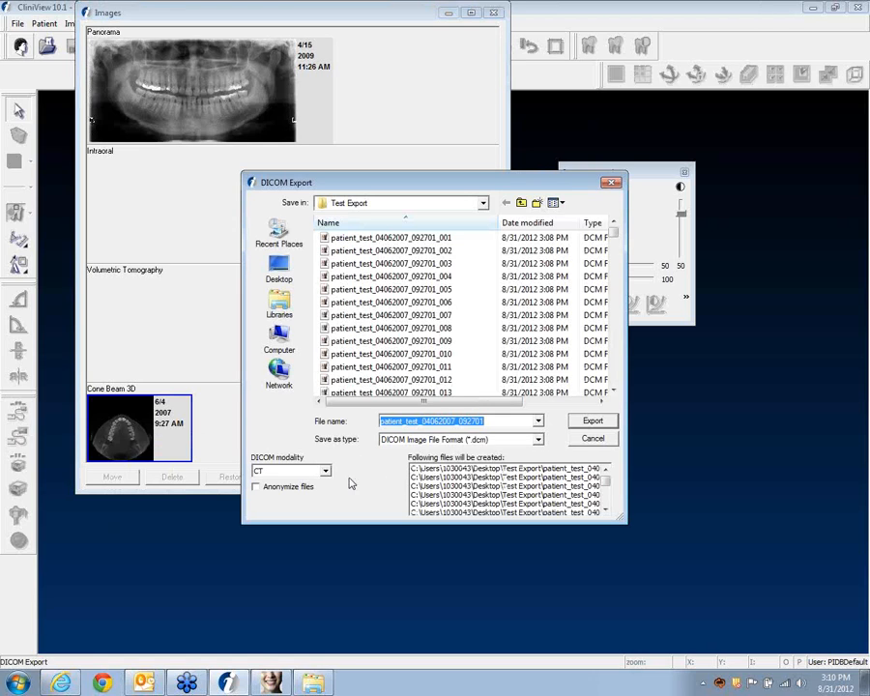
click(256, 488)
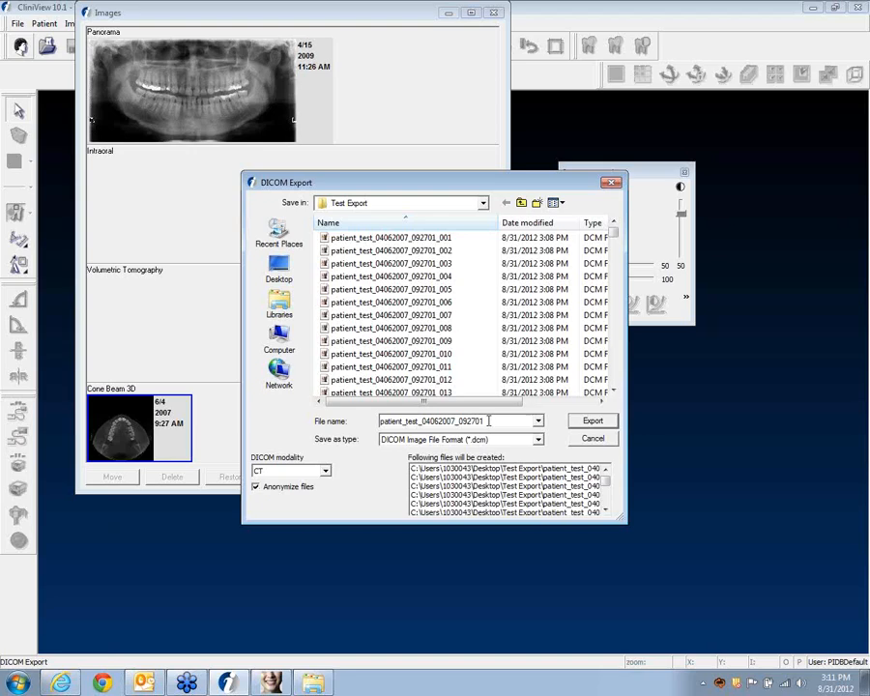
Step: Export the anonymized scan to the Test Export folder under the file name studyclubimage and close the image list
double_click(411, 421)
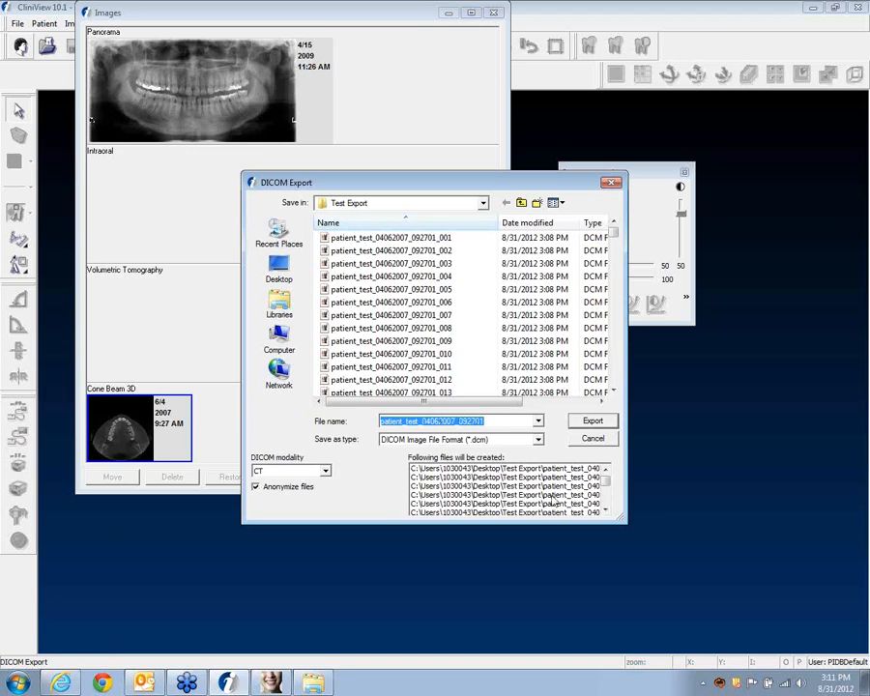
text(stu)
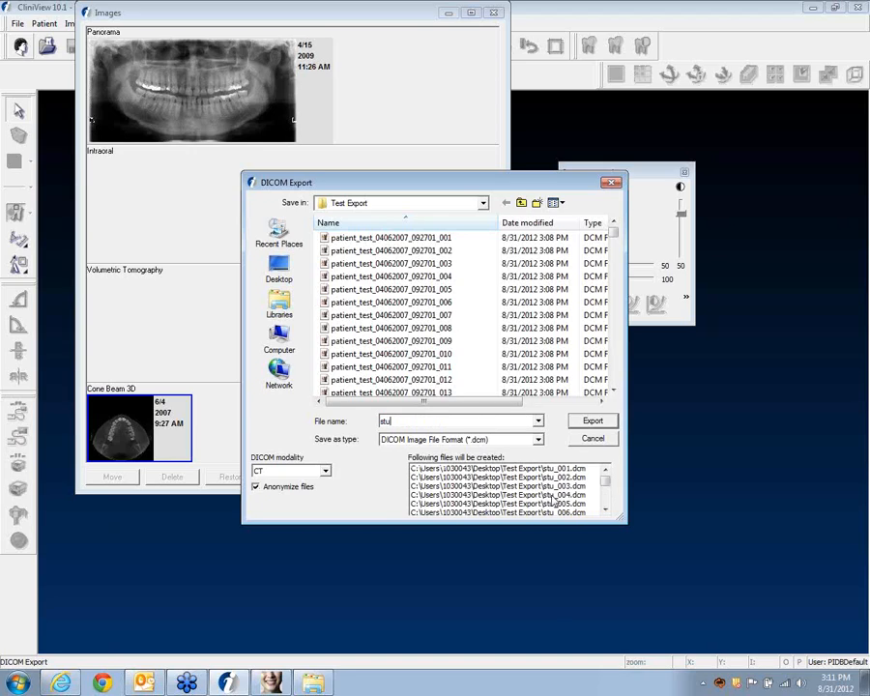
text(dyclu)
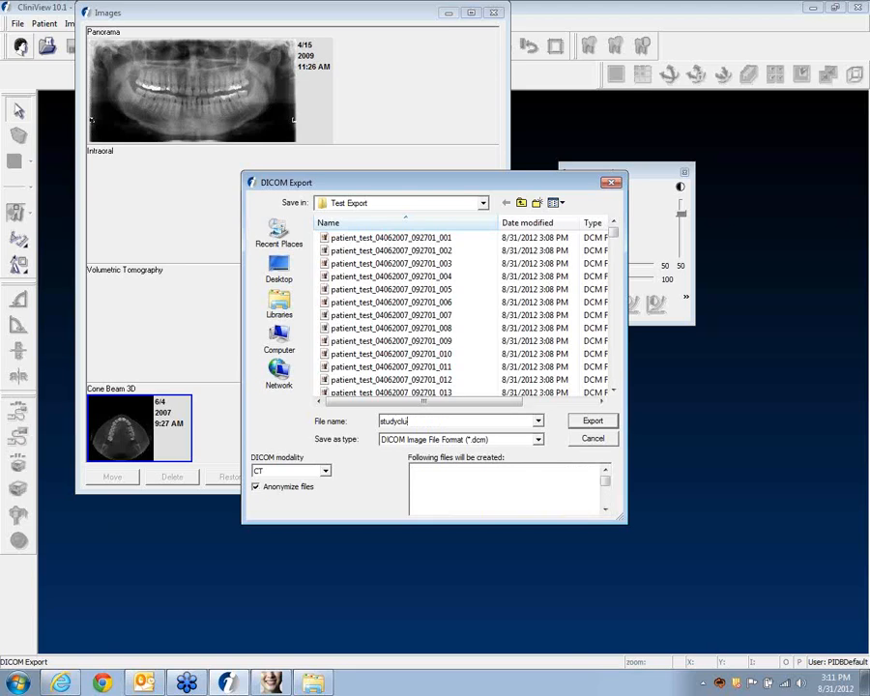
text(bimage)
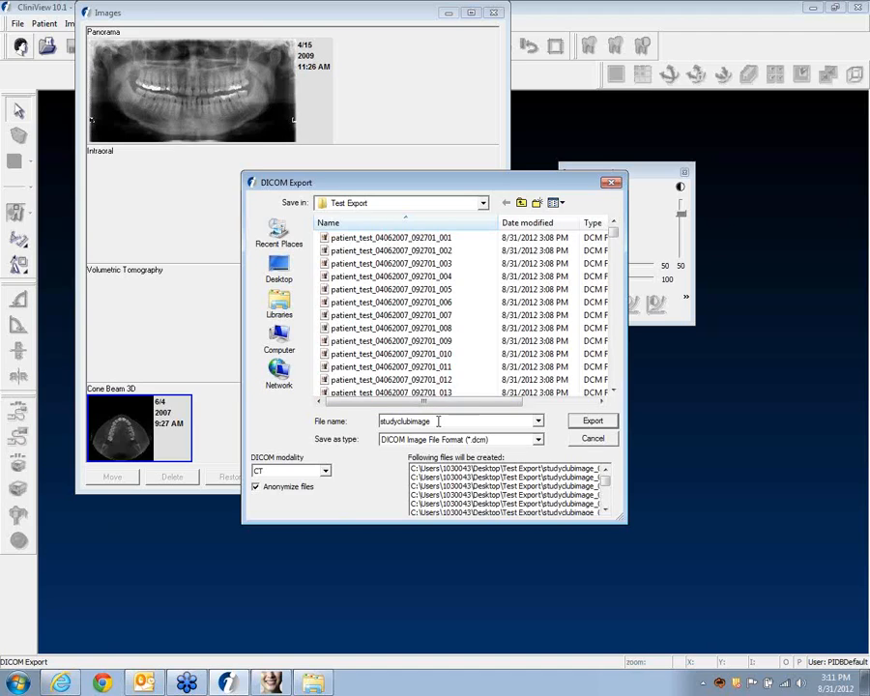
click(600, 423)
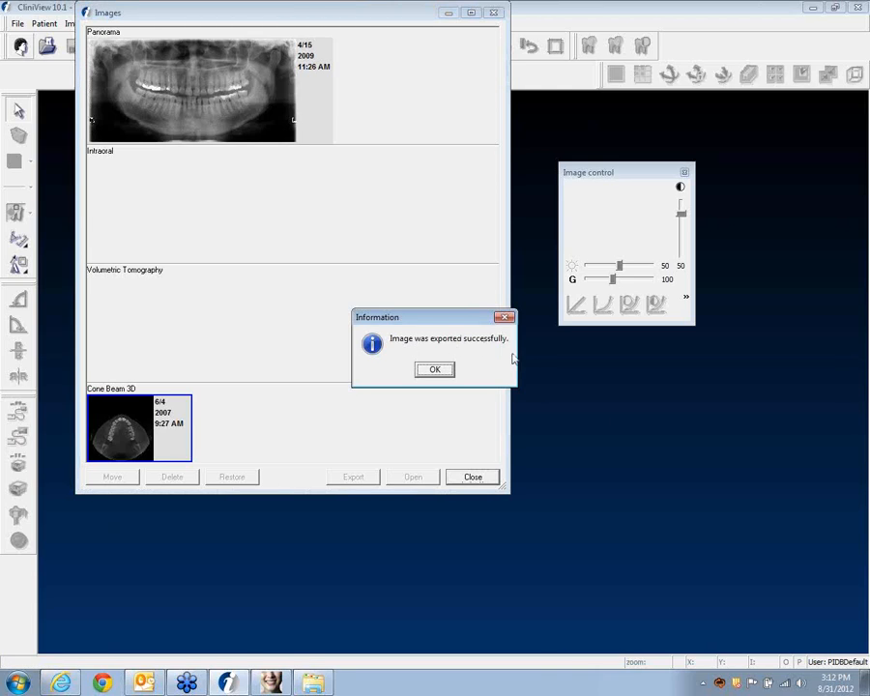
click(435, 371)
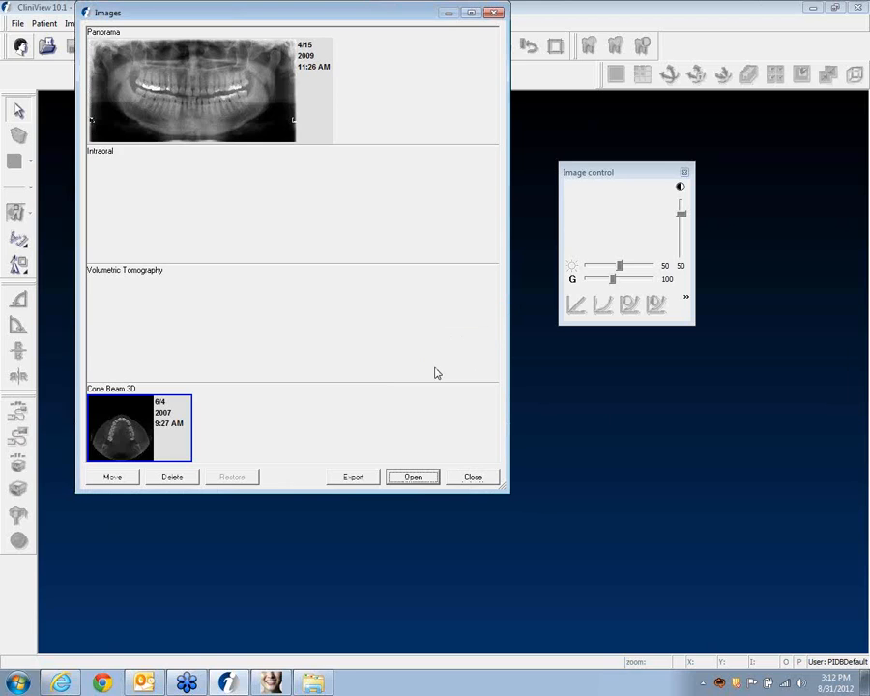
click(473, 477)
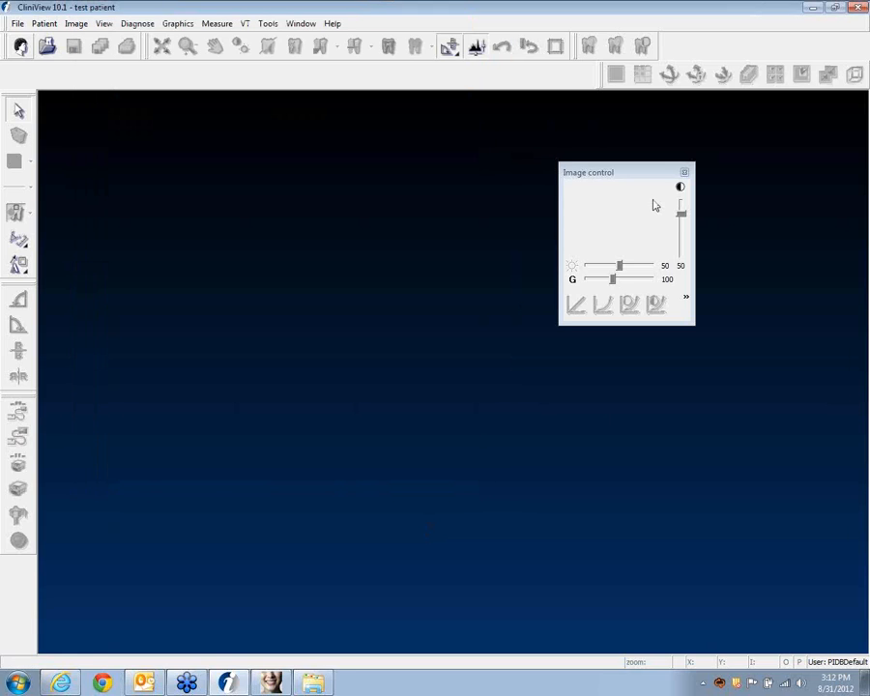
Step: Minimize CliniView, open the Test Export folder on the desktop and look through both sets of exported DCM files
click(810, 8)
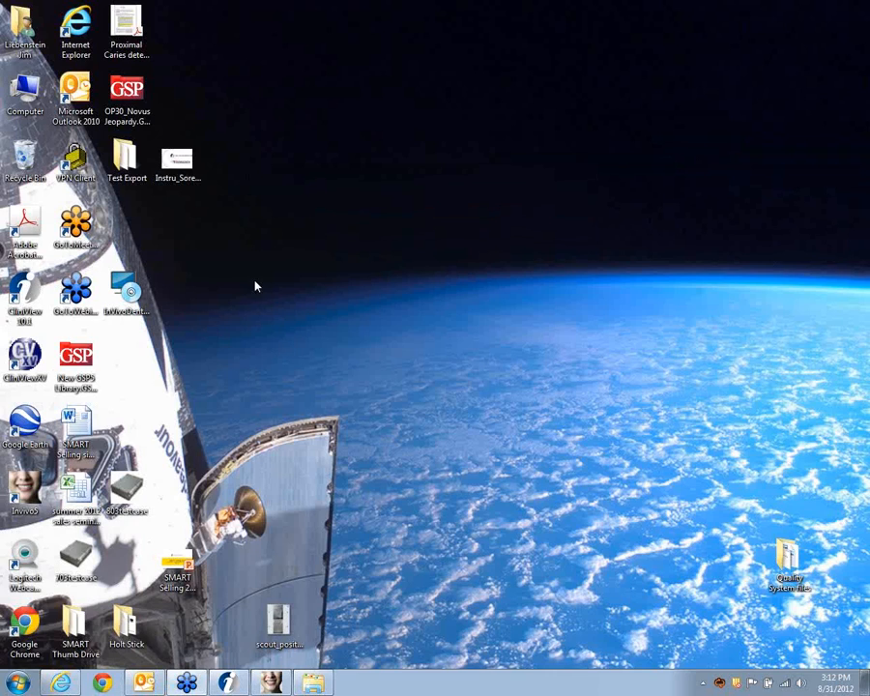
double_click(125, 165)
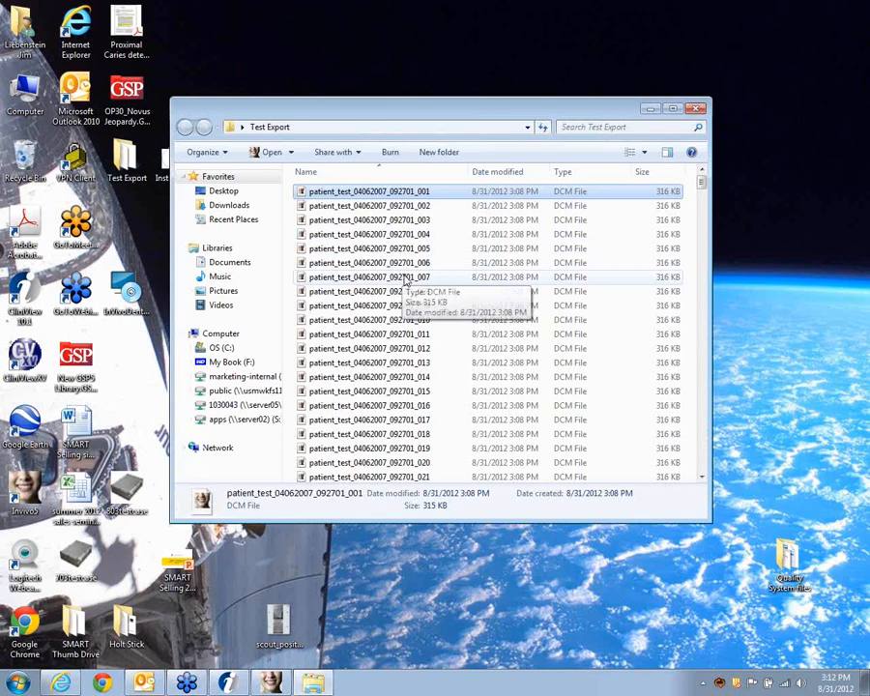
scroll(431, 274, down, 13)
scroll(432, 274, down, 20)
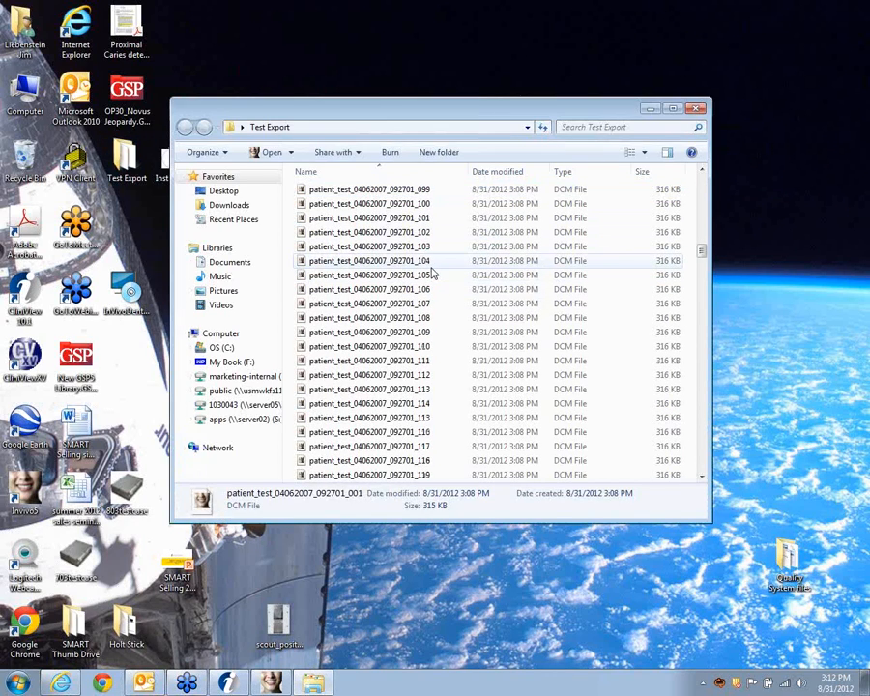
scroll(432, 275, down, 20)
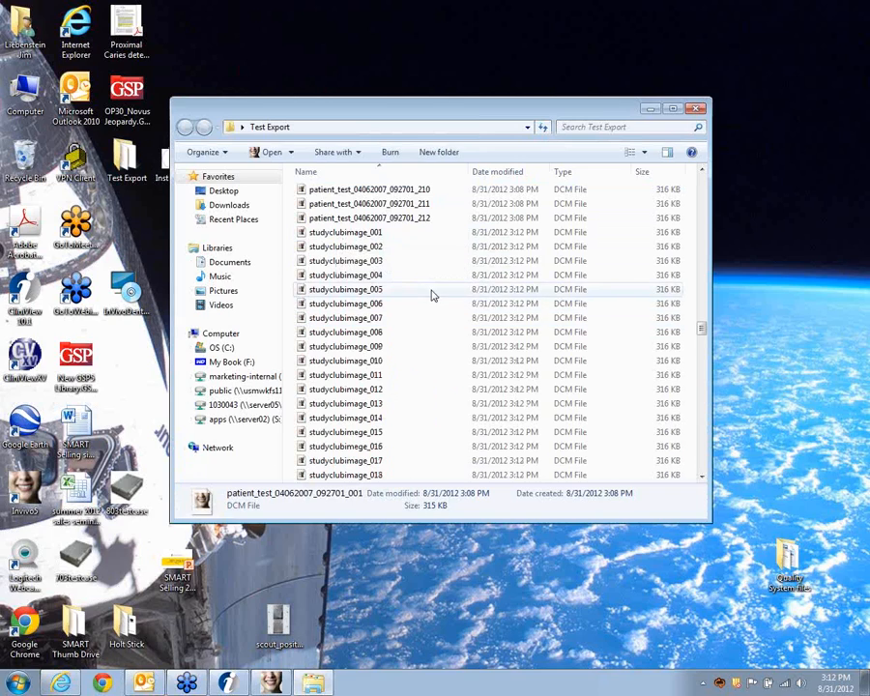
scroll(447, 372, up, 20)
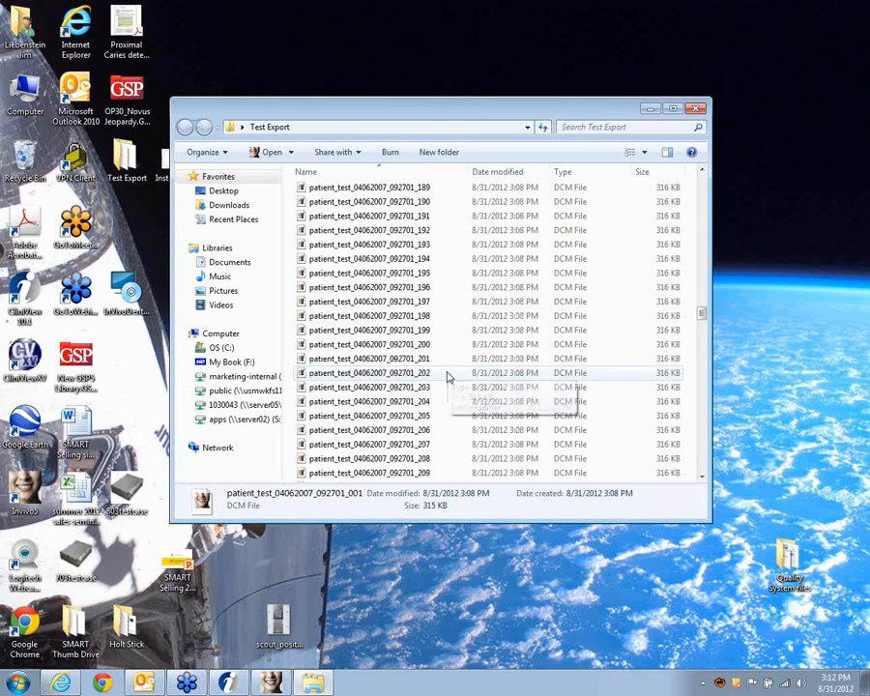
scroll(447, 377, up, 20)
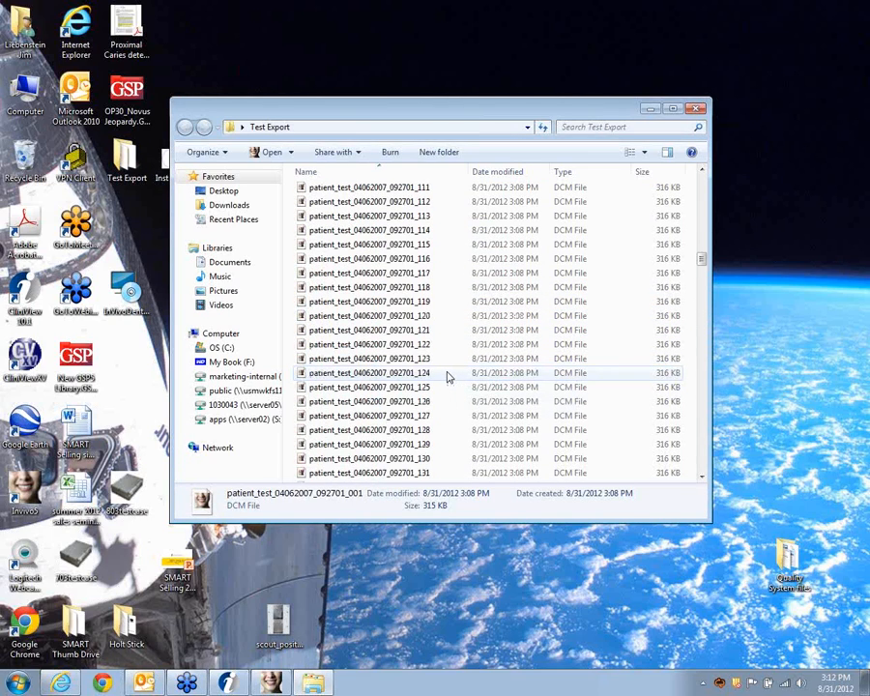
scroll(447, 377, up, 20)
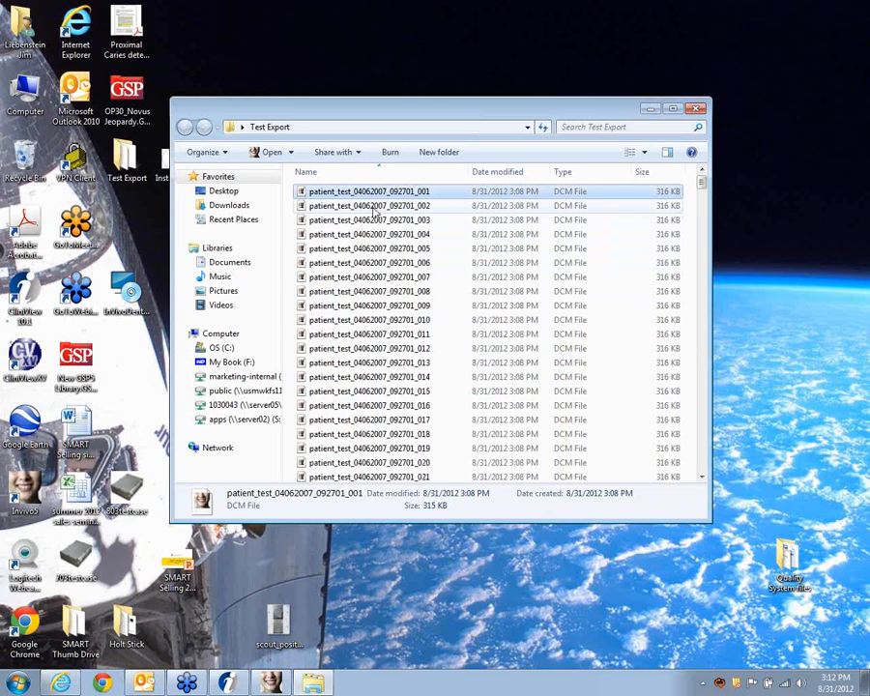
Step: Load the non-anonymized patient_test dataset from the Test Export folder into Invivo5 to view it, and close it without saving
click(373, 207)
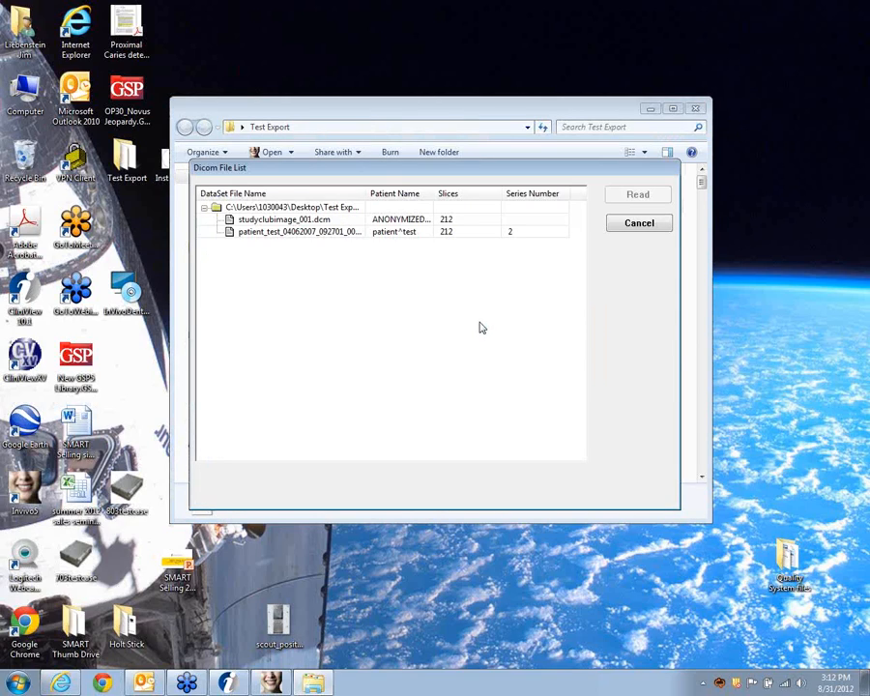
click(277, 235)
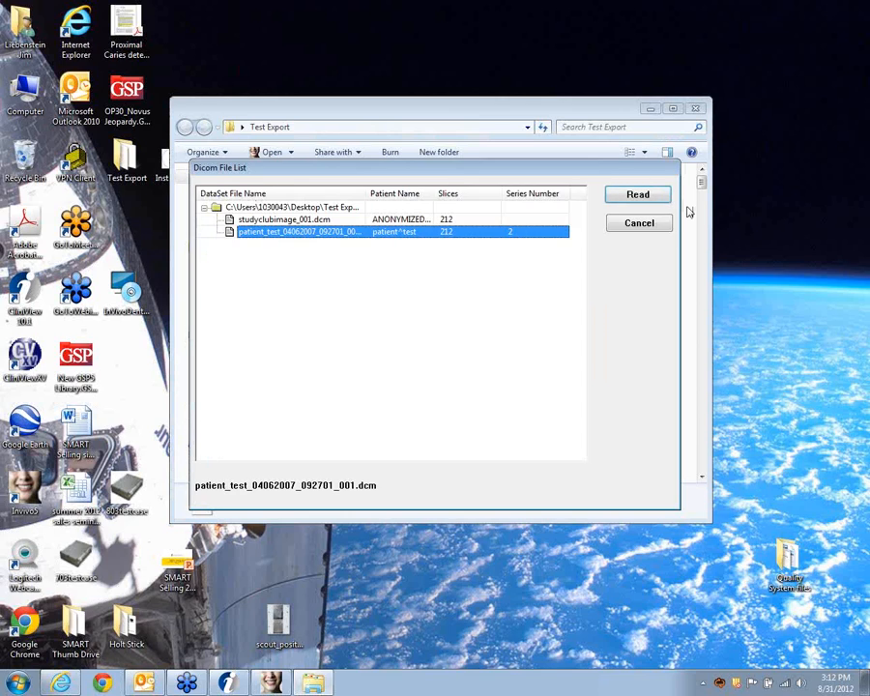
click(641, 197)
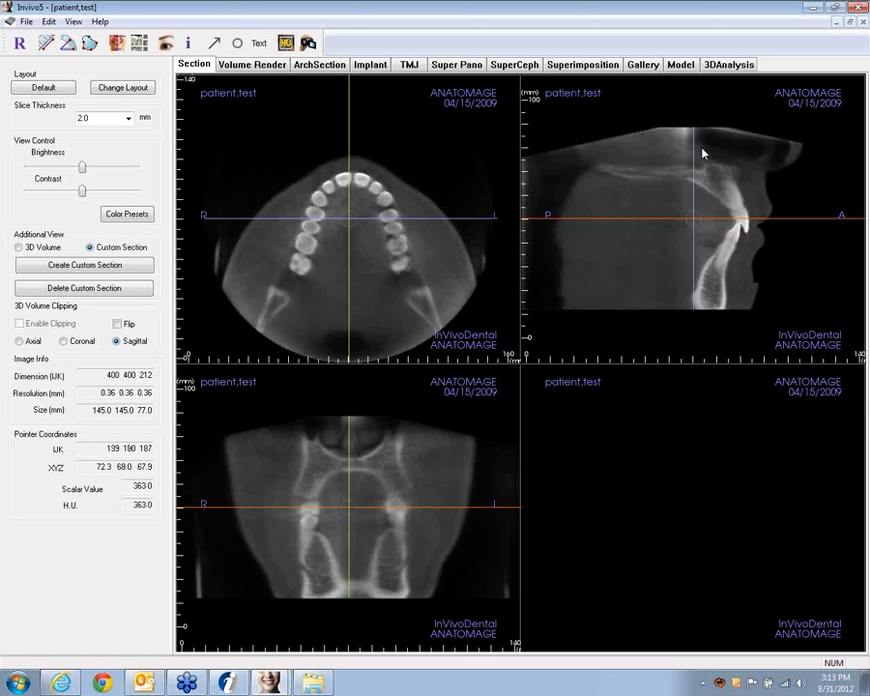
click(858, 7)
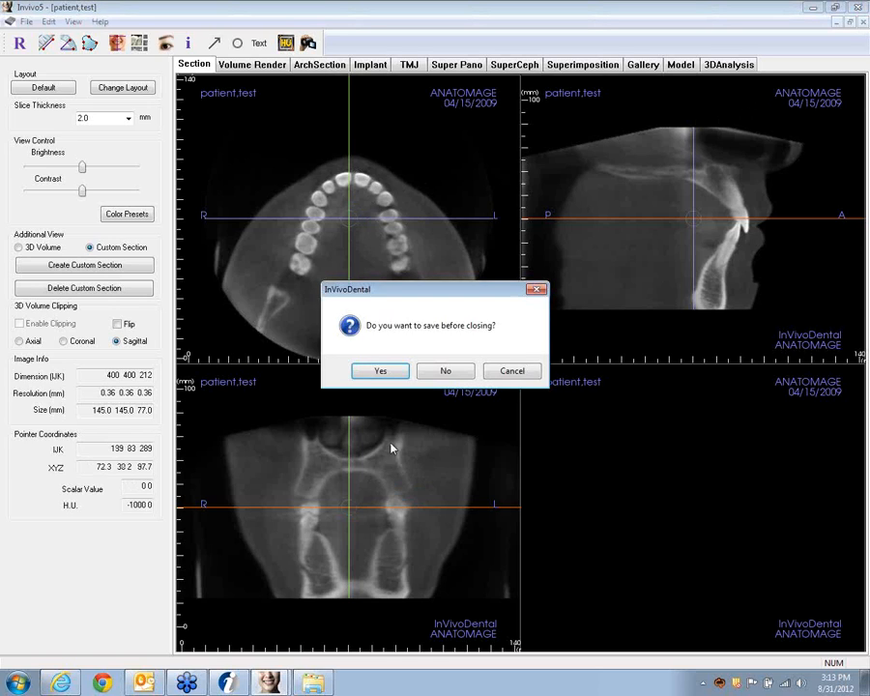
click(445, 368)
Step: Open the studyclubimage_015 file from the Test Export folder and read the anonymized studyclubimage_001.dcm dataset into Invivo5
scroll(425, 363, down, 18)
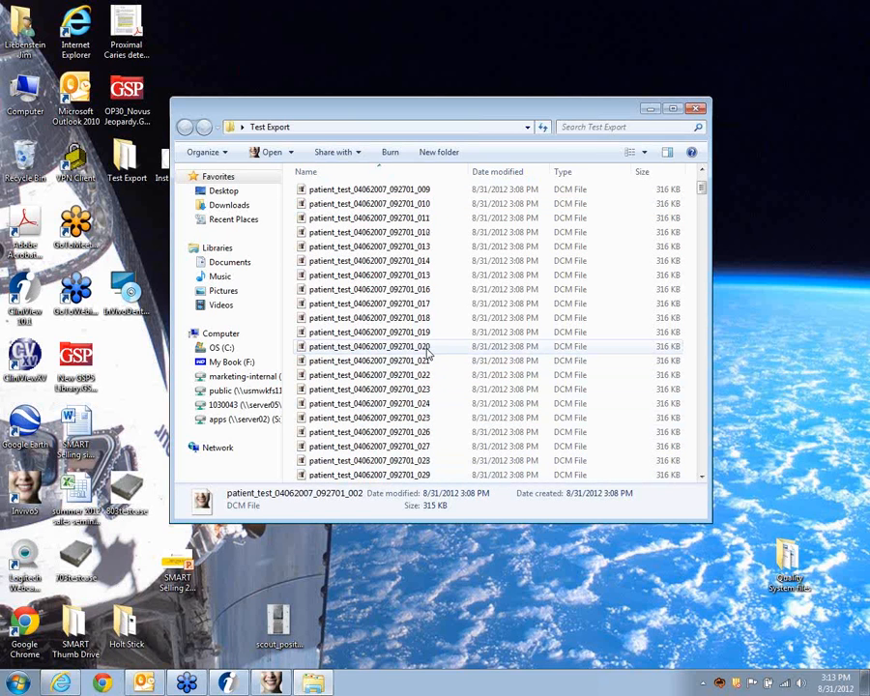
scroll(425, 352, down, 20)
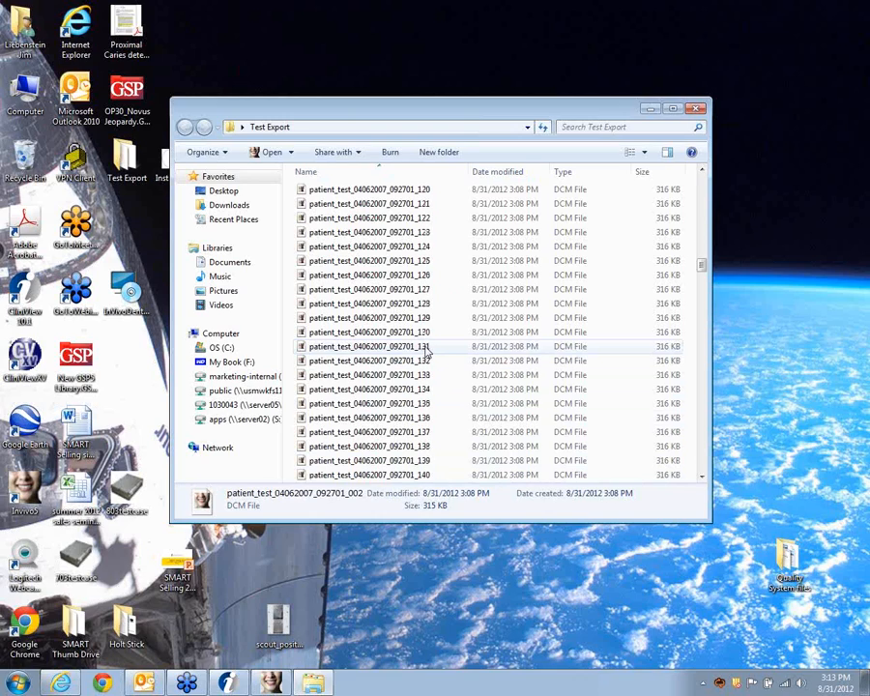
scroll(425, 352, down, 7)
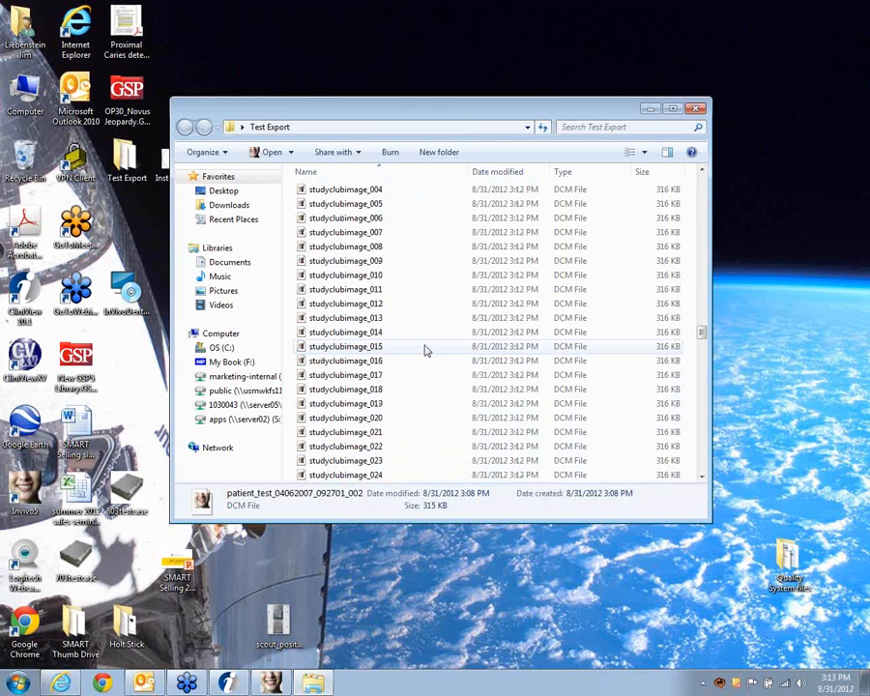
click(350, 348)
double_click(350, 348)
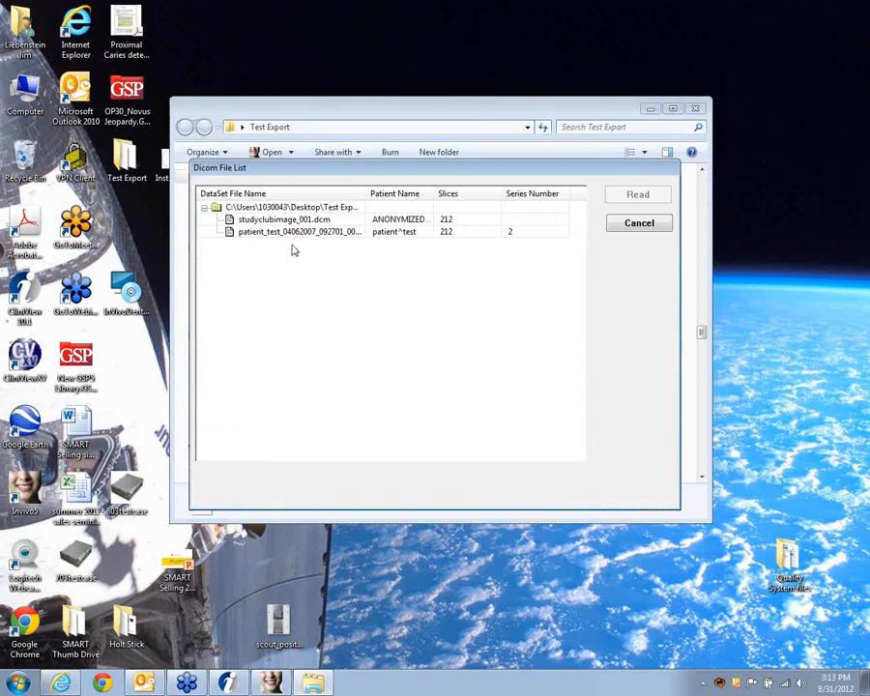
click(530, 221)
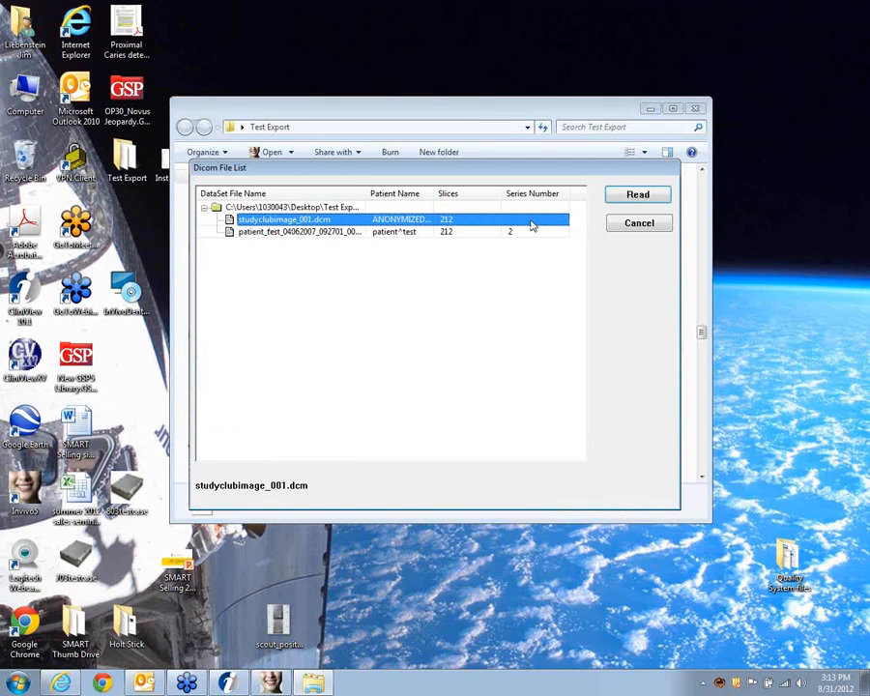
click(630, 194)
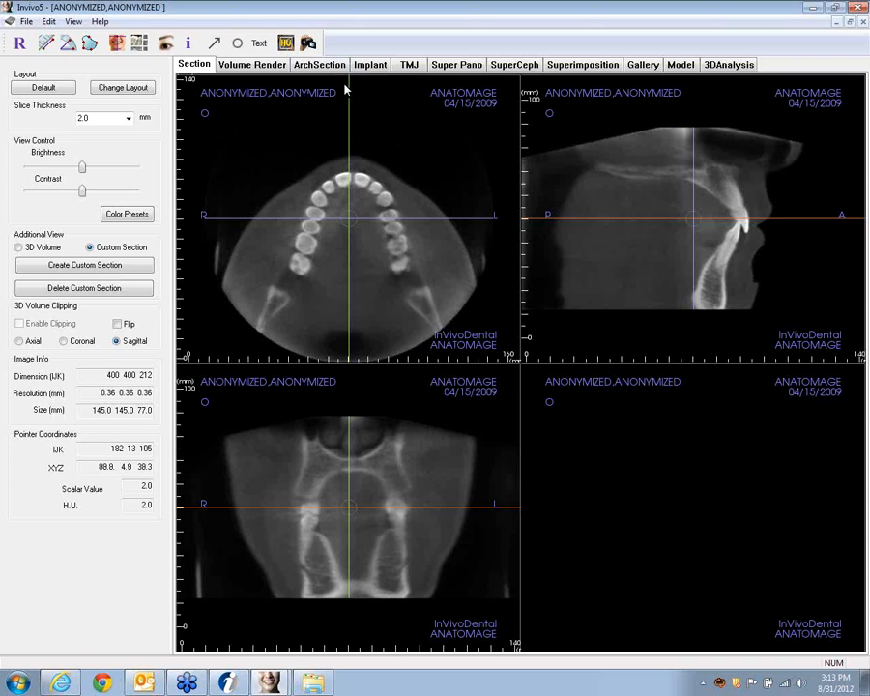
Step: Browse back and forth through the axial and coronal slices of the anonymized scan
scroll(480, 208, down, 5)
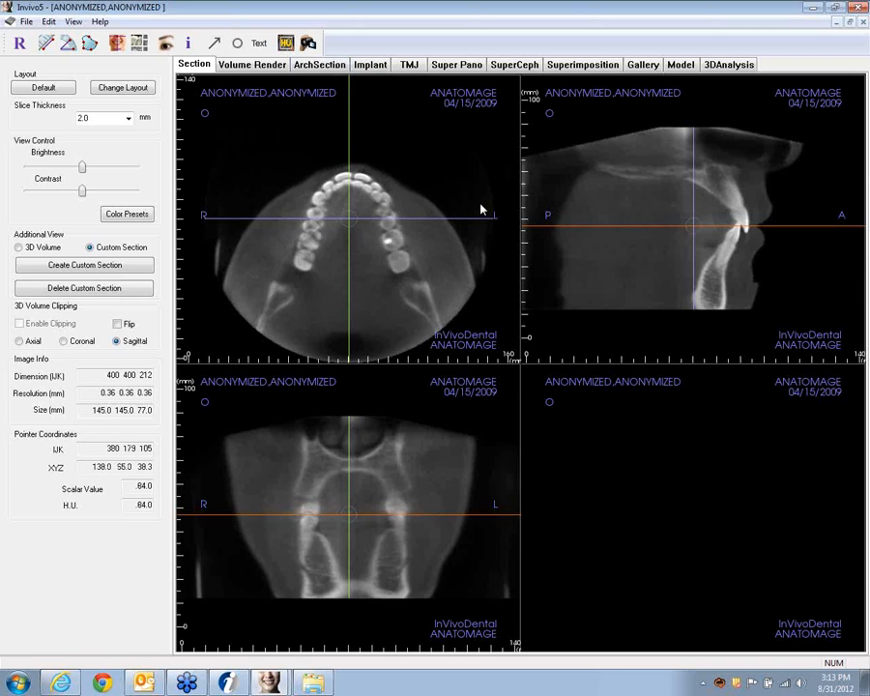
scroll(480, 209, up, 3)
scroll(379, 498, down, 5)
scroll(390, 504, up, 4)
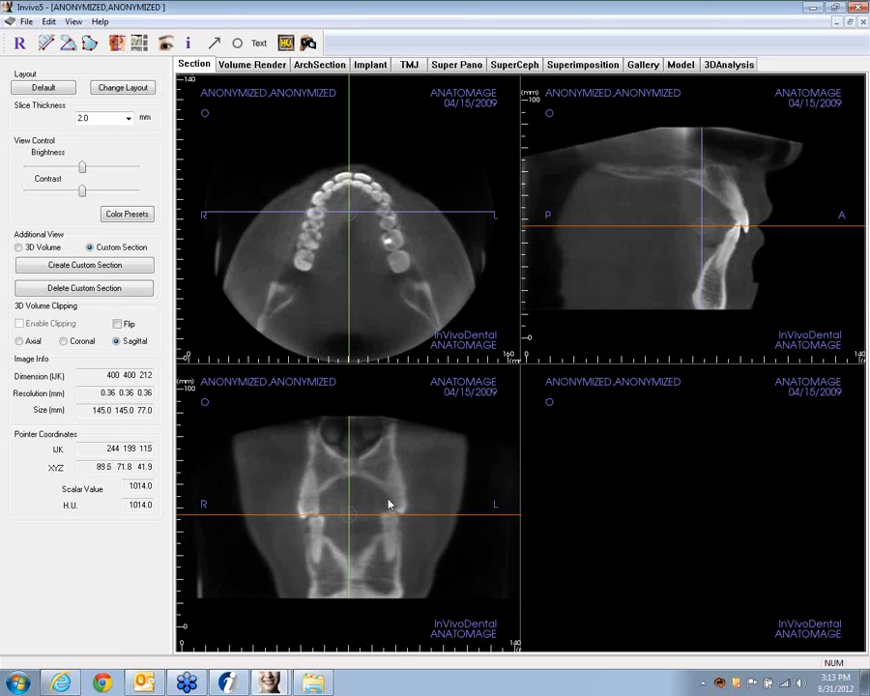
scroll(390, 504, up, 3)
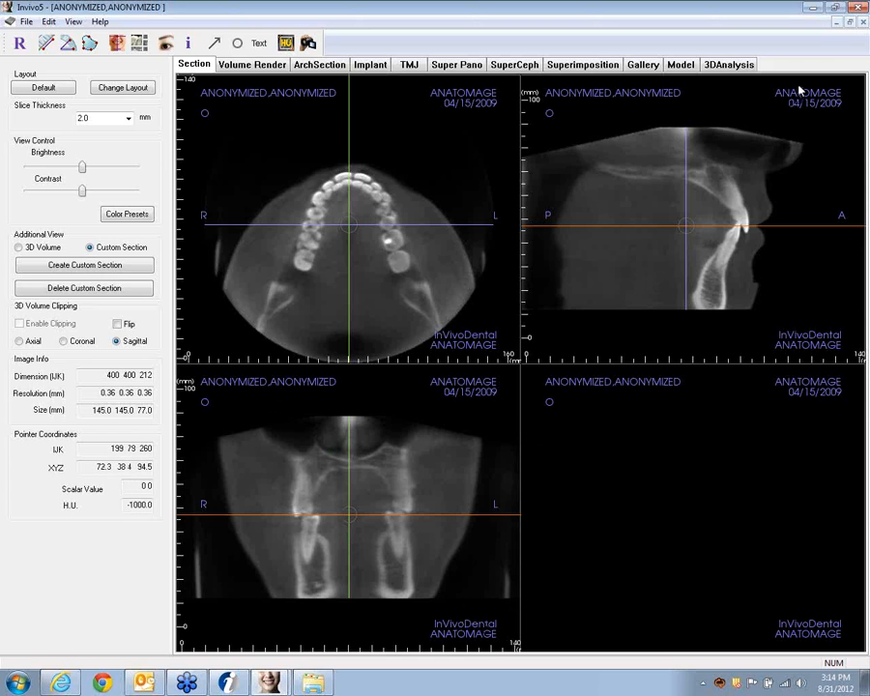
Step: Close Invivo5 without saving the anonymized scan and switch back to CliniView
click(857, 8)
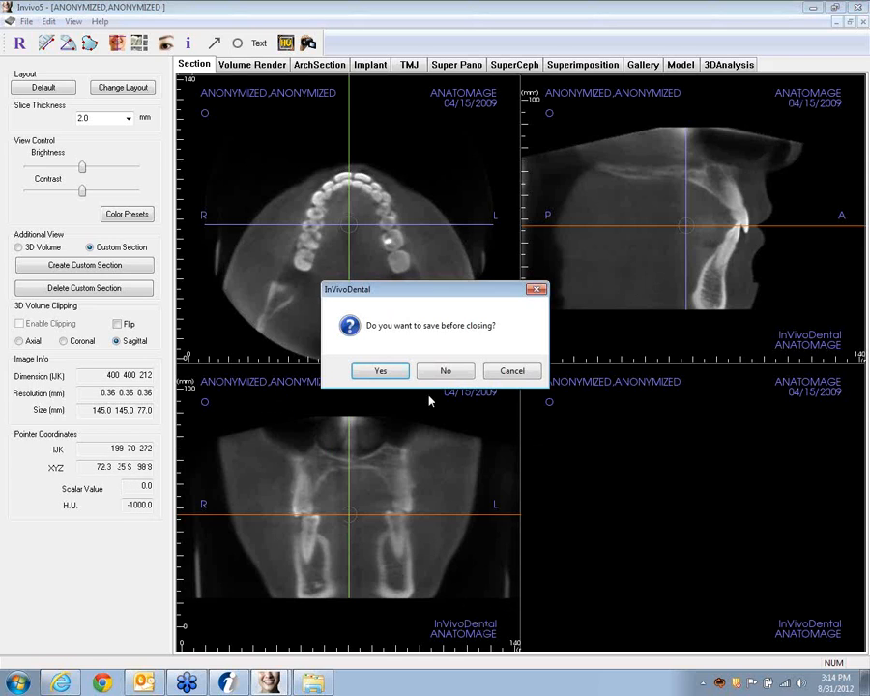
click(446, 371)
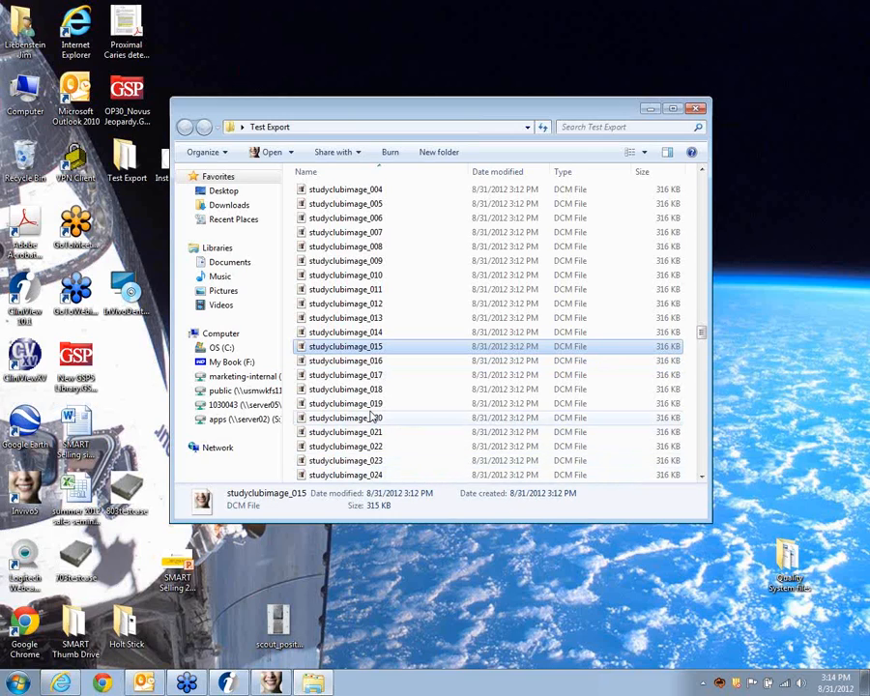
click(232, 684)
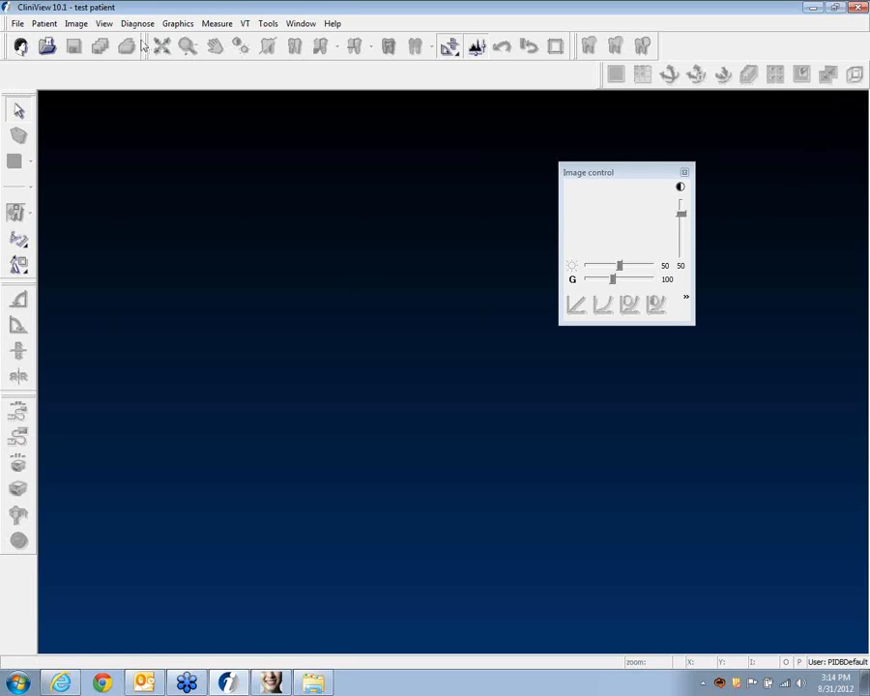
Step: Close CliniView and switch to Invivo5 to browse the axial slices of the 6x8_mandibular_with_implant case
click(859, 8)
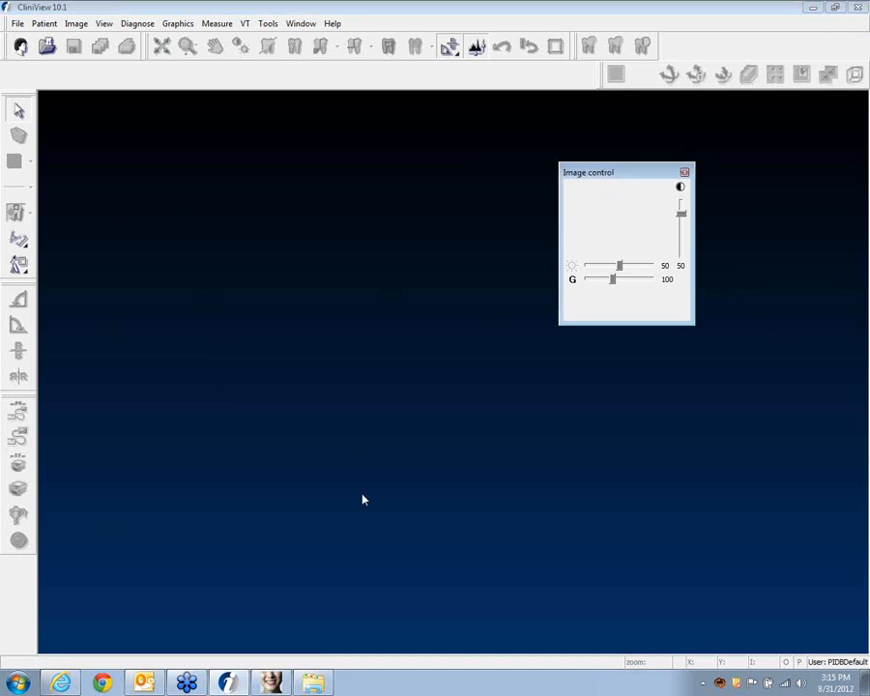
click(273, 685)
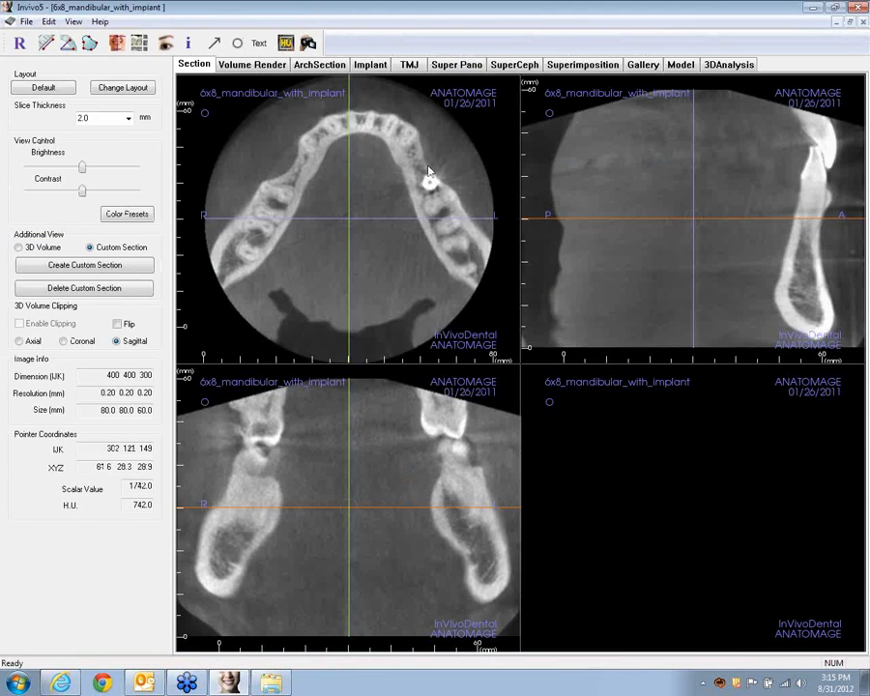
scroll(405, 193, down, 4)
scroll(406, 194, up, 5)
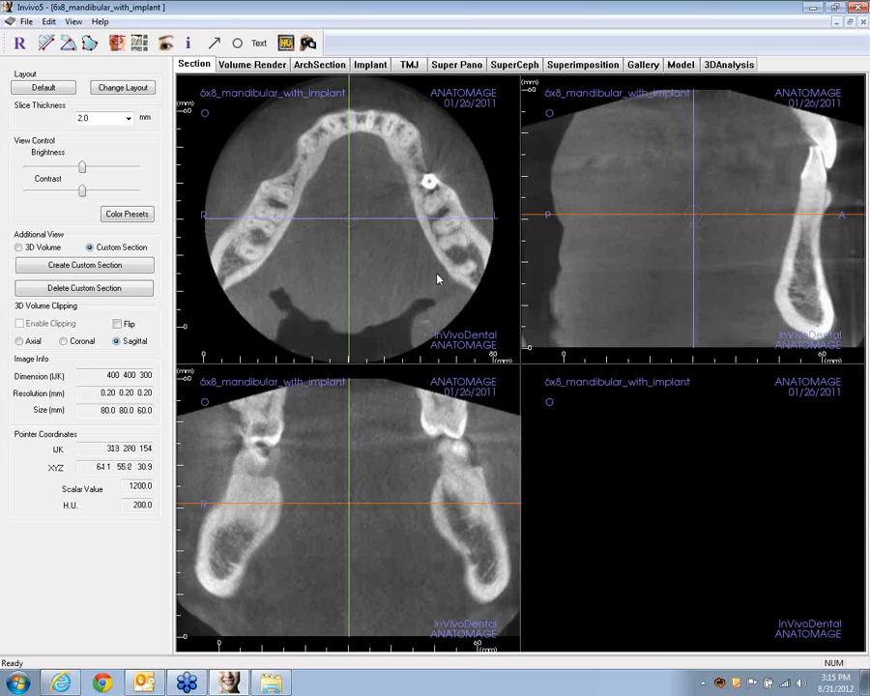
Step: Review the case's gallery images in turn, from Existing implant and Proposed site through Cortication at site and the cross section to Implant29
click(643, 65)
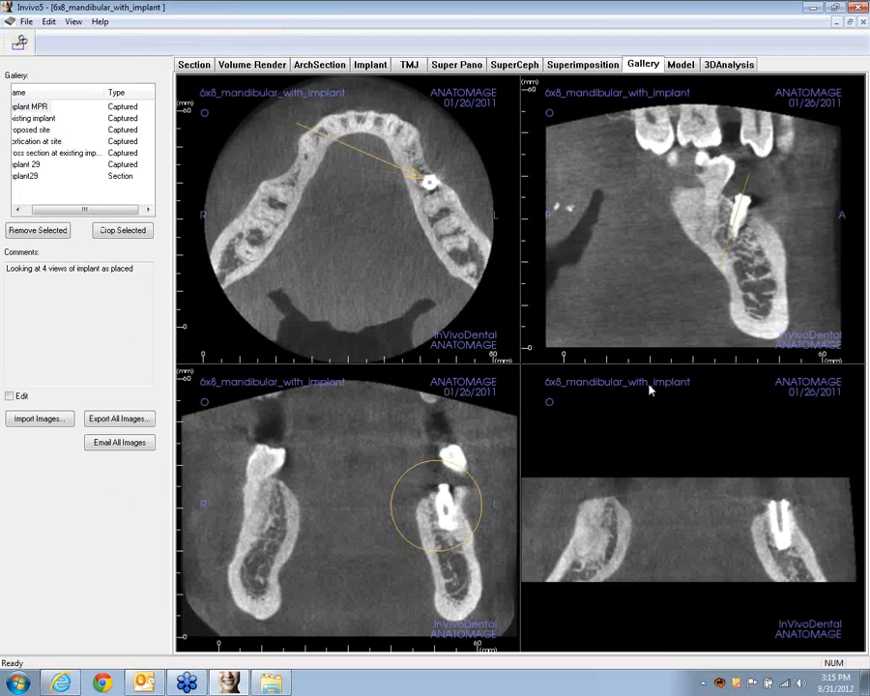
click(39, 119)
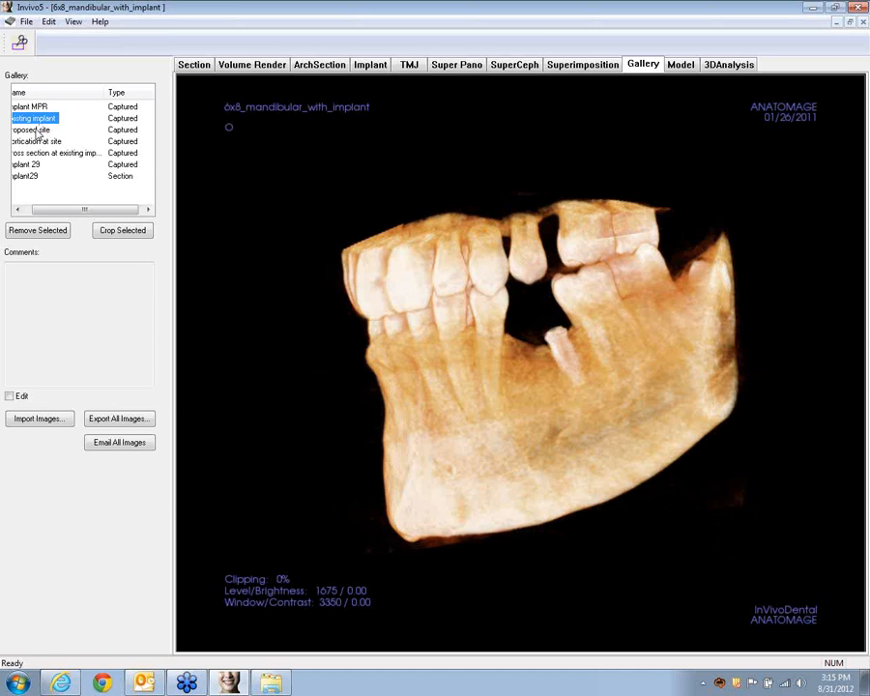
drag(68, 212, 60, 209)
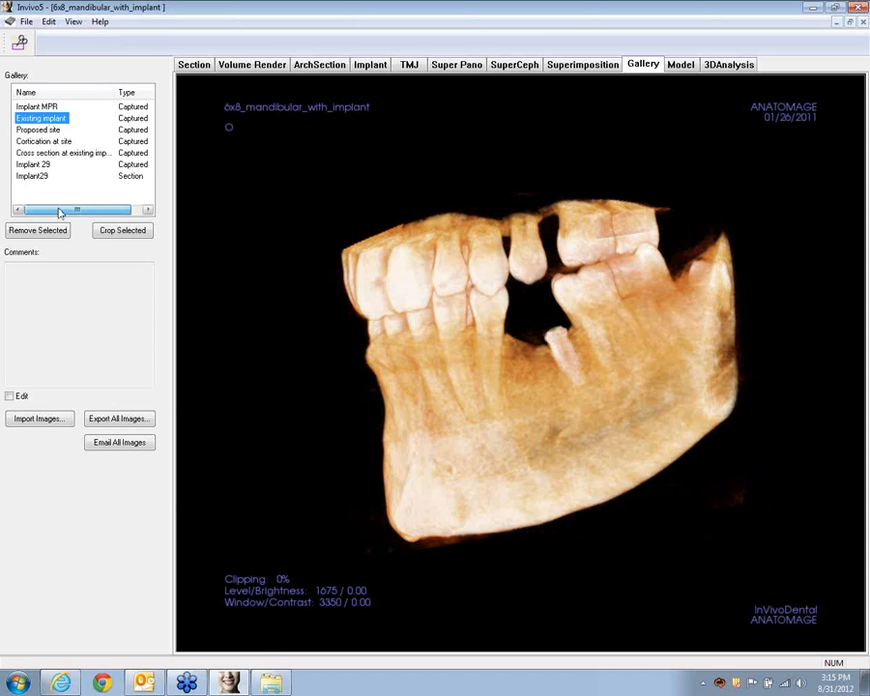
click(42, 131)
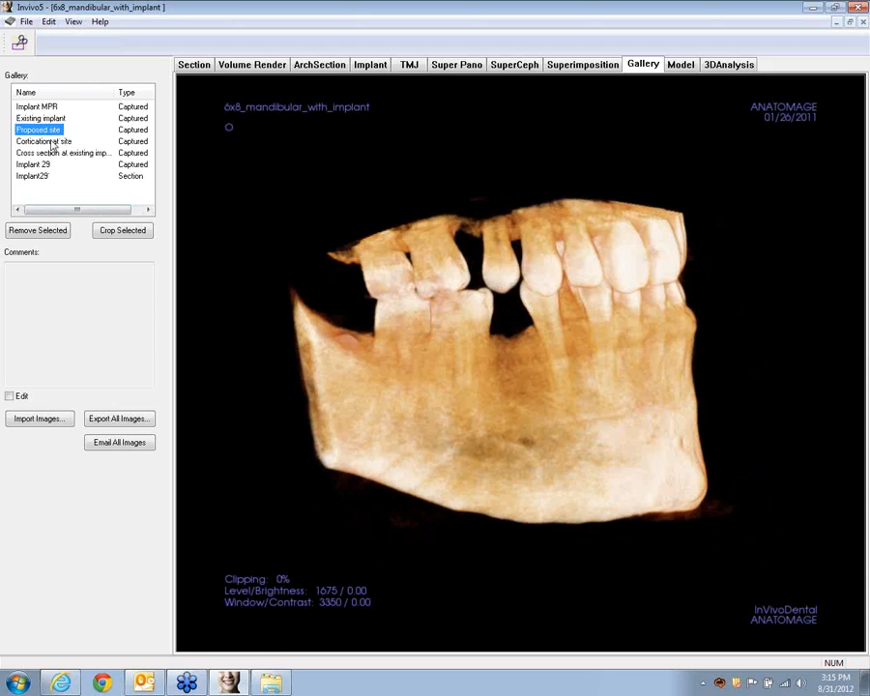
click(48, 142)
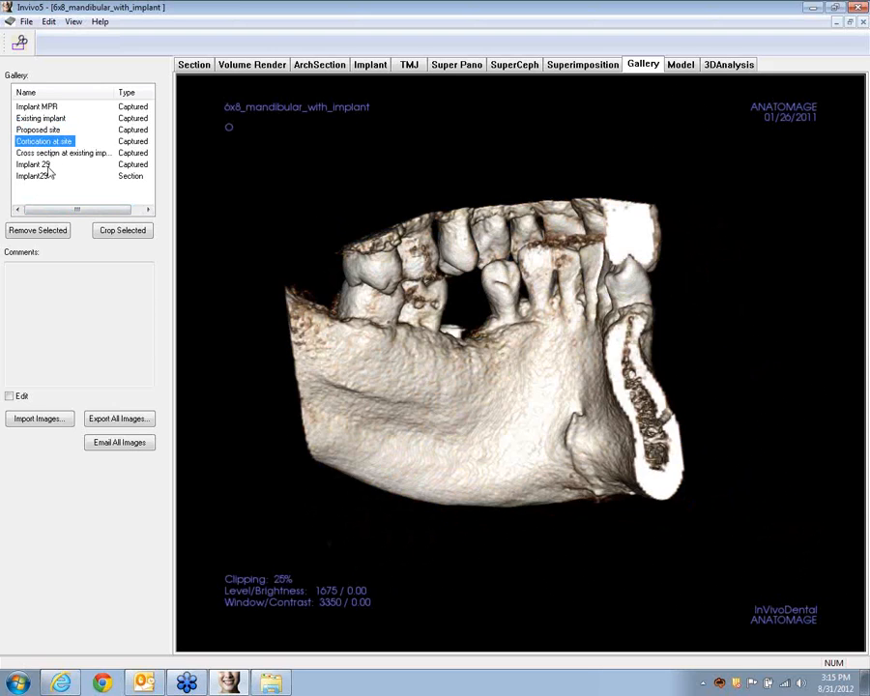
click(53, 154)
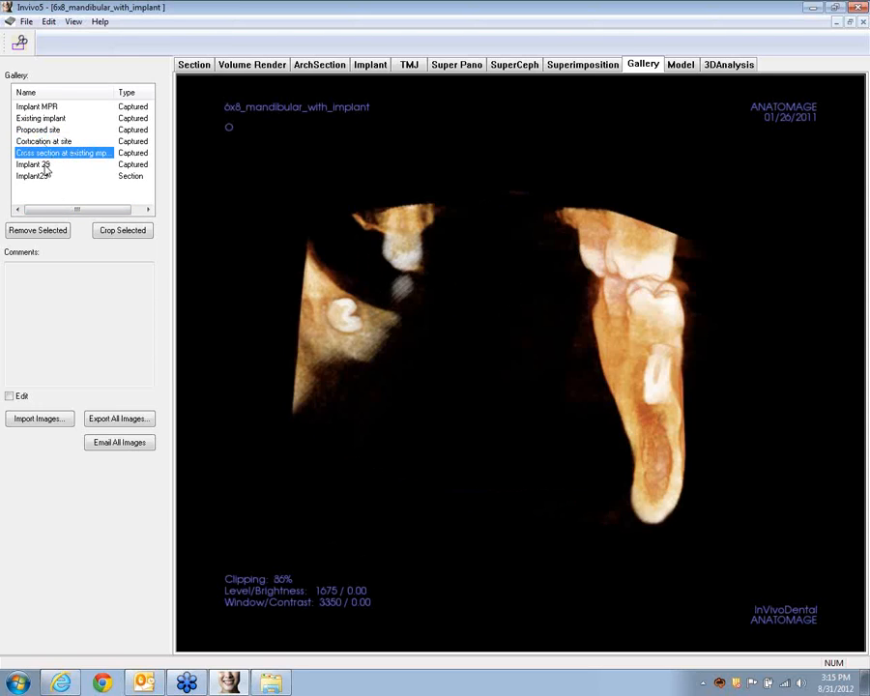
click(44, 165)
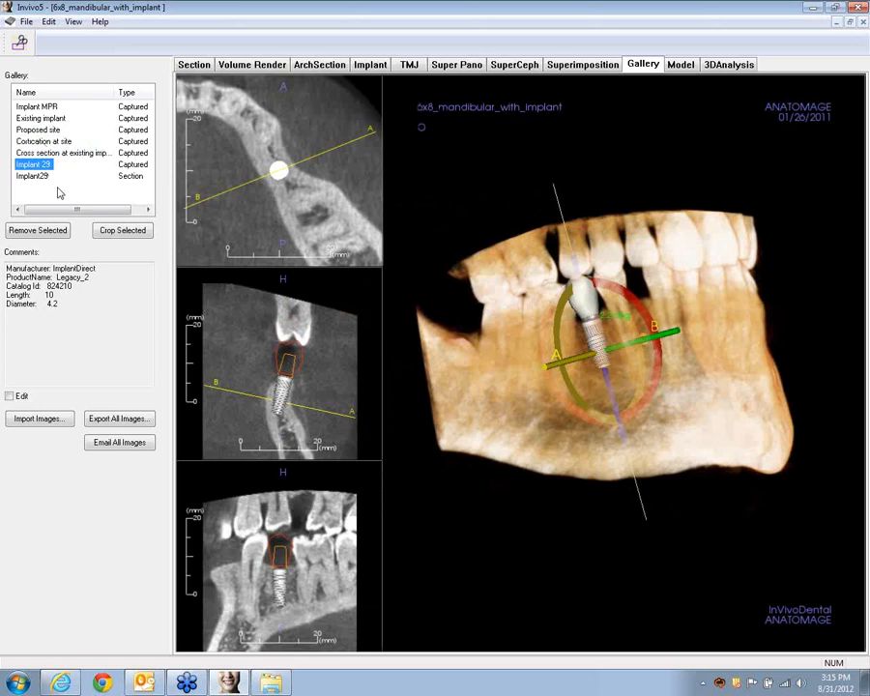
click(38, 176)
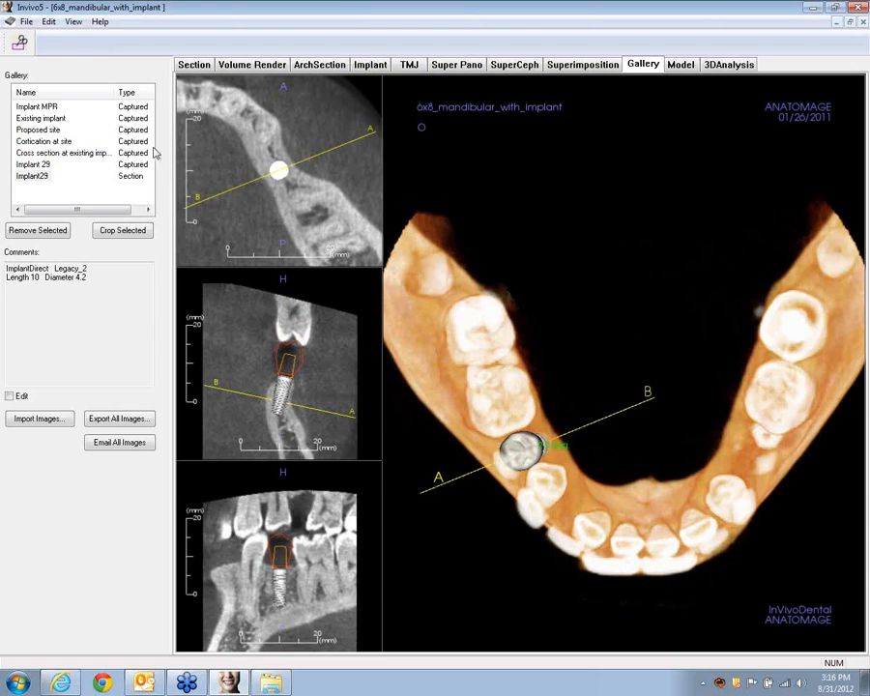
Step: Return to the section view and save a Full copy of the case as 803testcase (InVivo file) in the desktop's Test Export folder
click(194, 64)
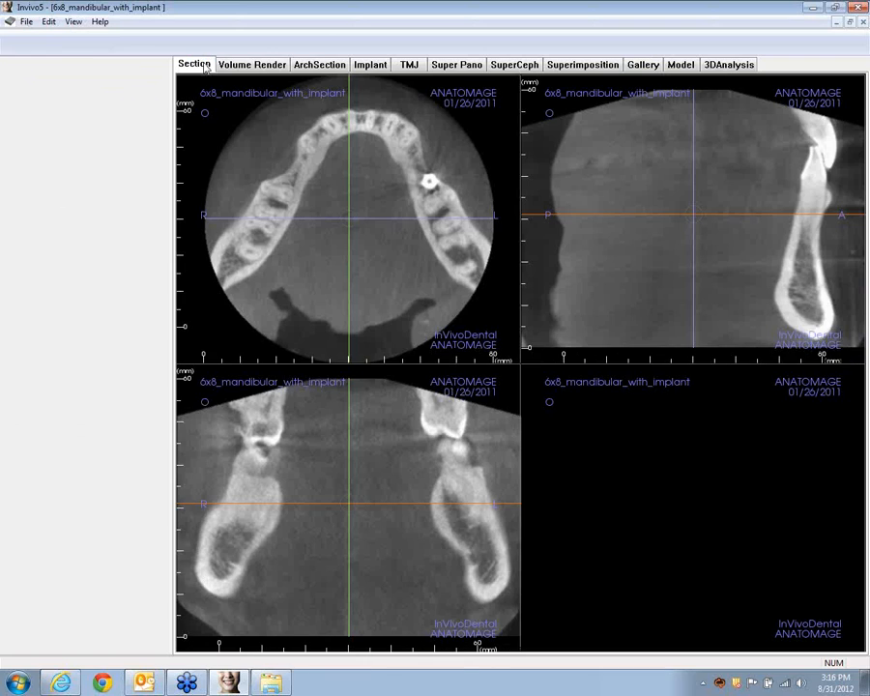
click(25, 21)
click(56, 82)
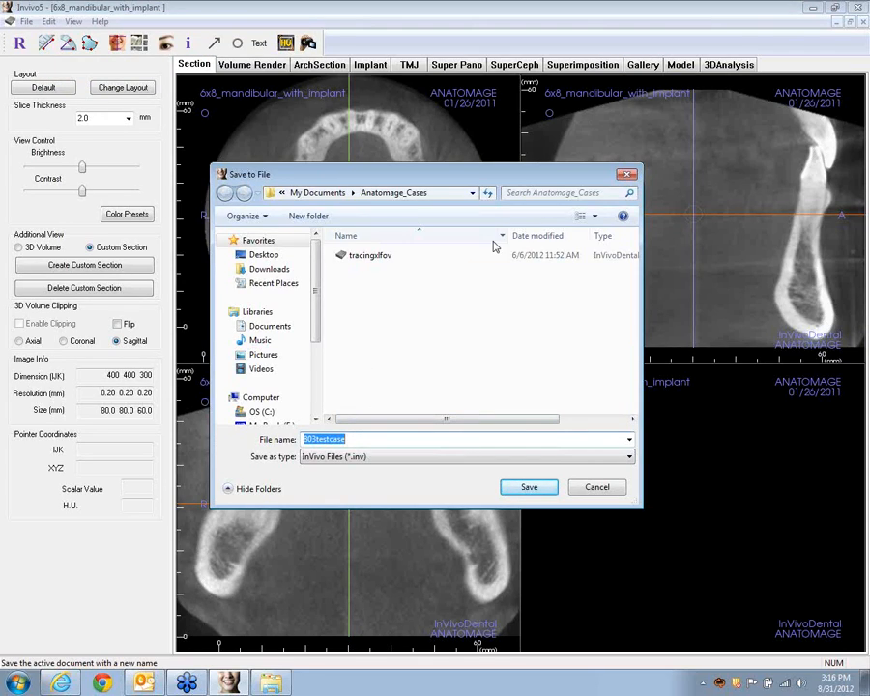
click(267, 256)
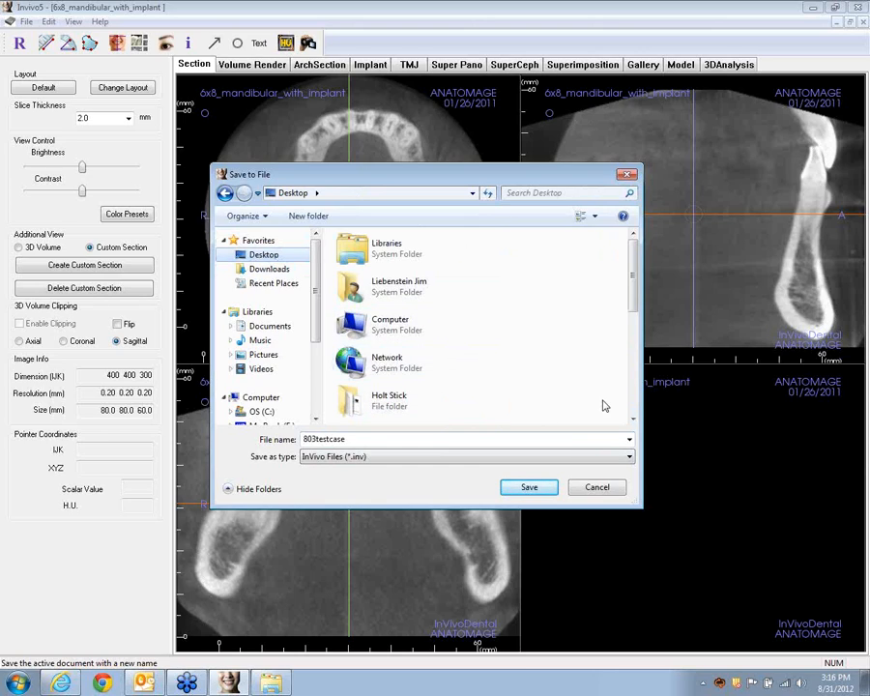
click(632, 422)
click(633, 423)
click(632, 422)
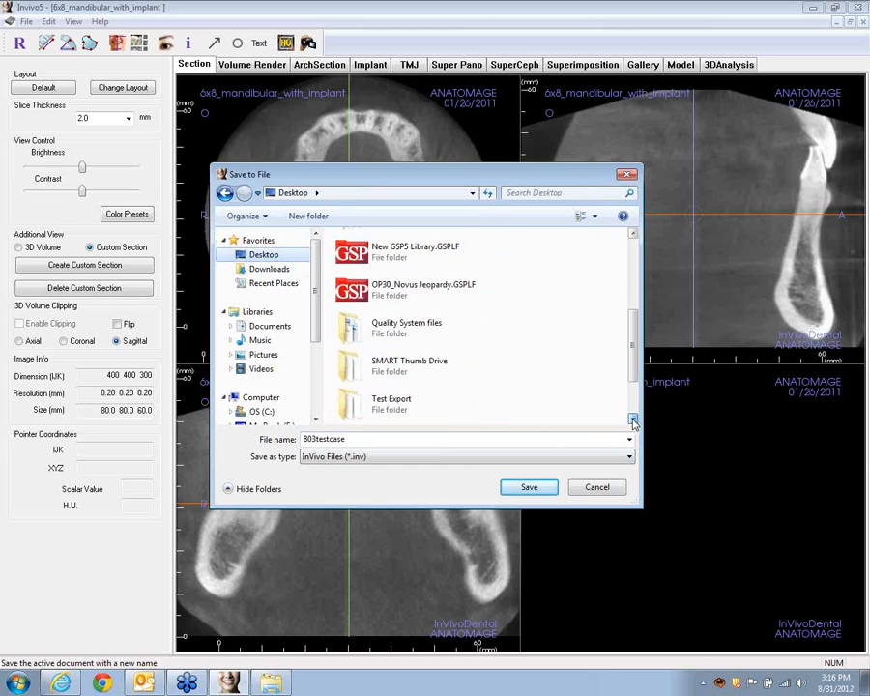
click(456, 402)
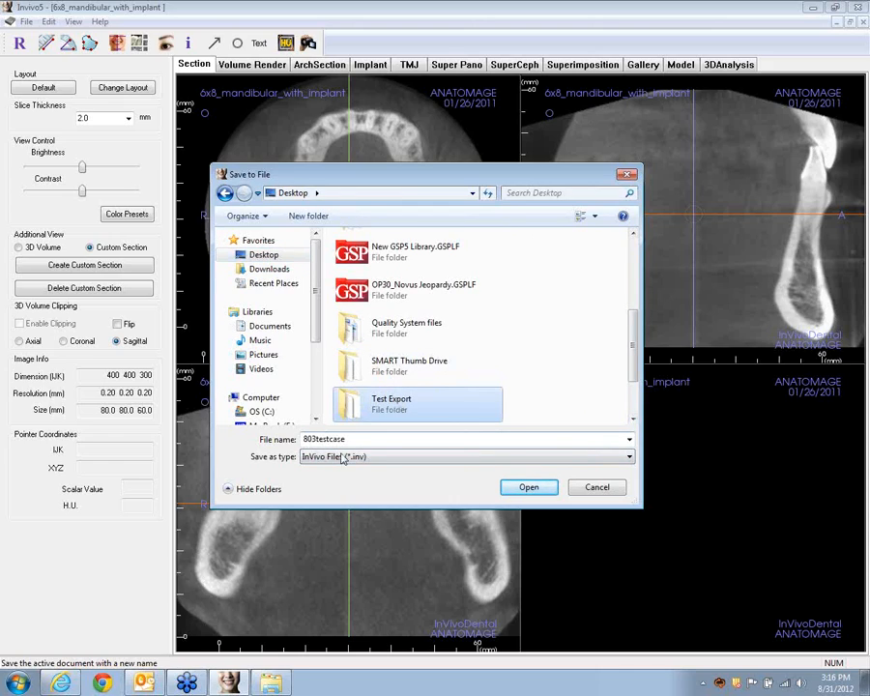
click(530, 491)
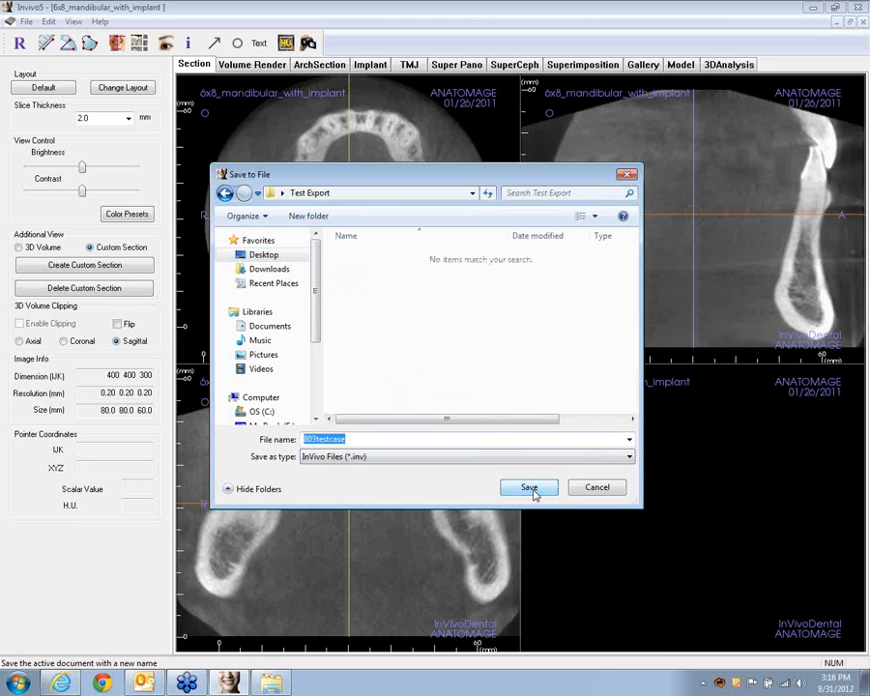
click(530, 488)
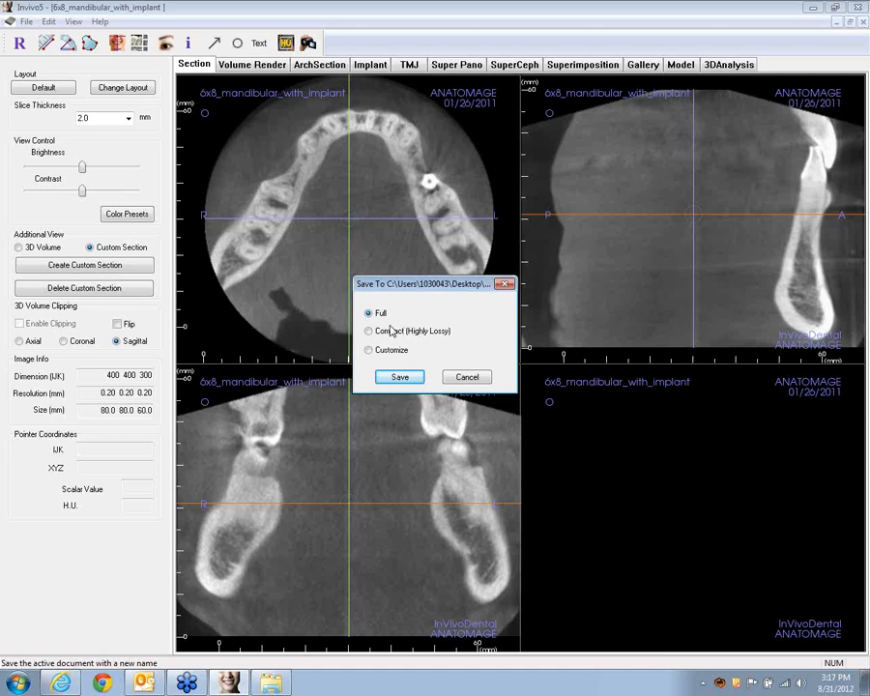
click(403, 379)
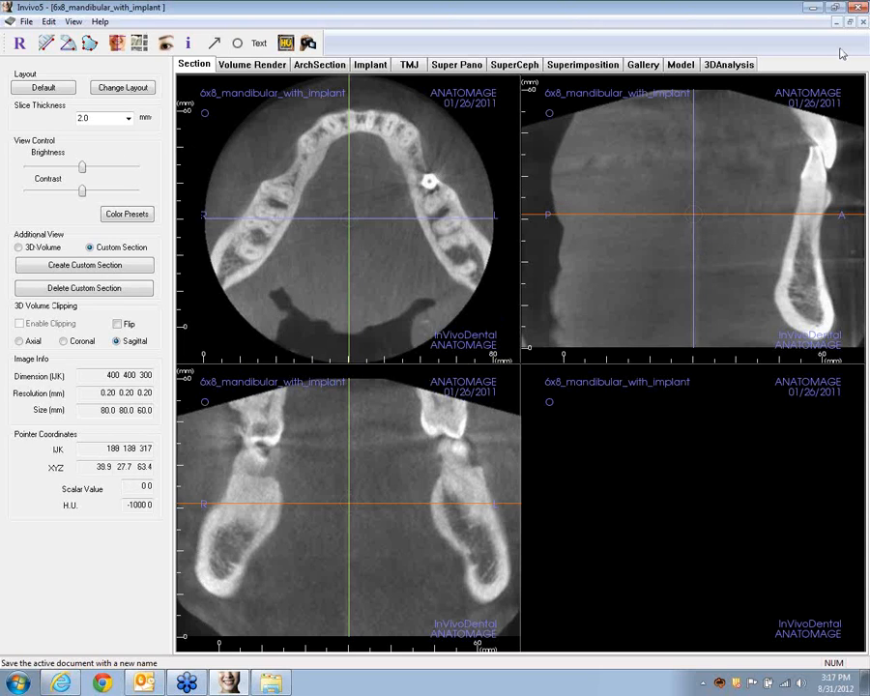
Step: Minimize Invivo5 and locate the saved 803testcase file in the Test Export folder
click(835, 7)
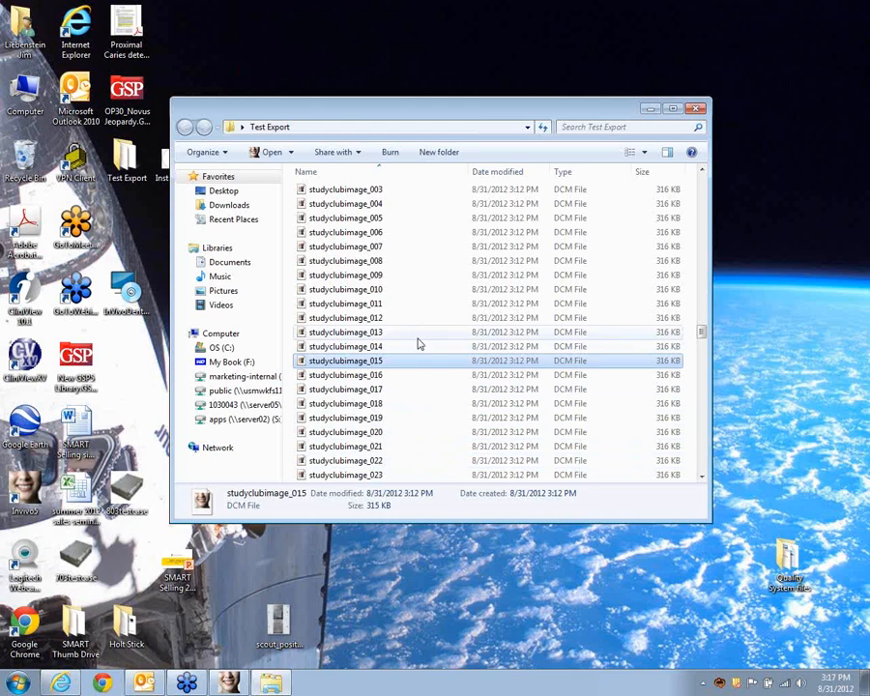
scroll(421, 339, down, 10)
scroll(427, 317, up, 11)
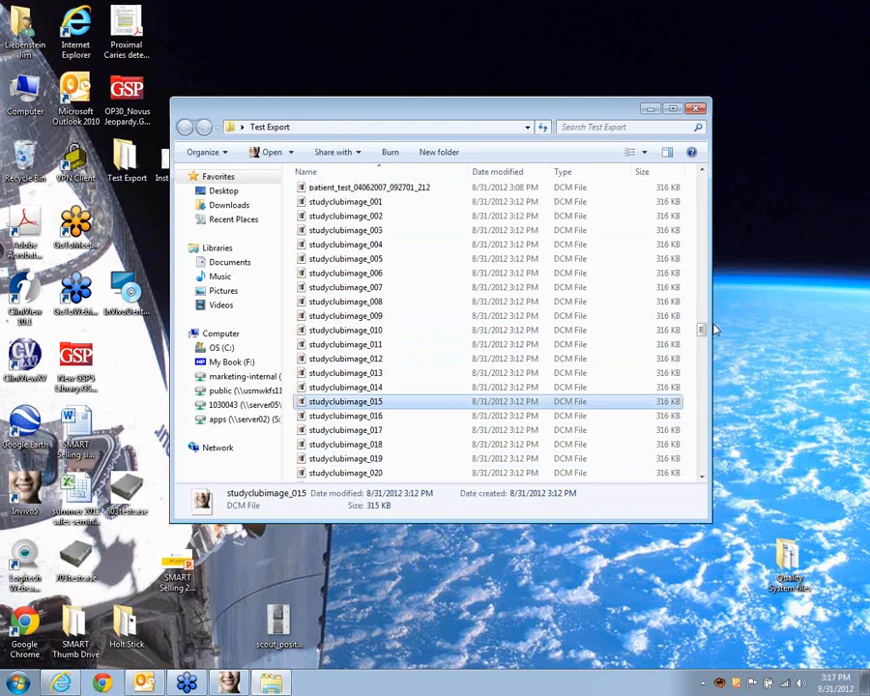
drag(705, 329, 705, 178)
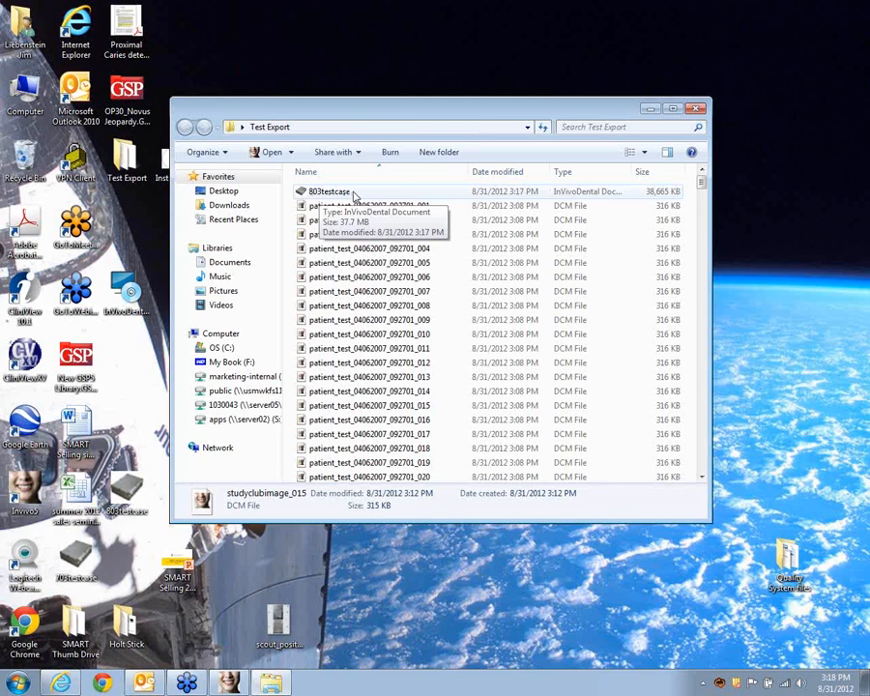
Step: Shift the Test Export window aside and move the InVivoDentalViewer_5_1 installer from the desktop into that folder
drag(342, 118, 452, 119)
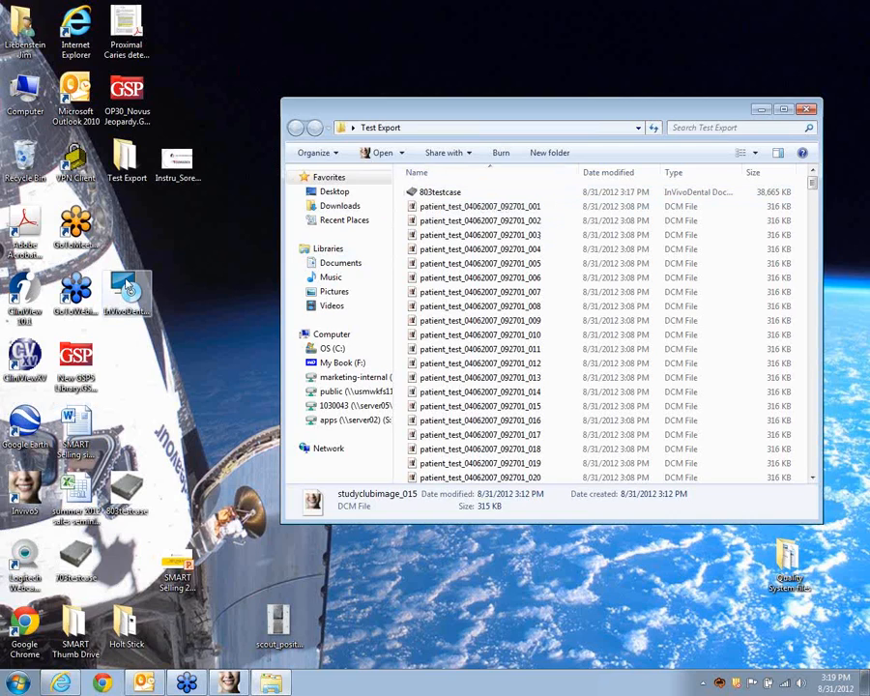
click(126, 290)
drag(127, 290, 542, 191)
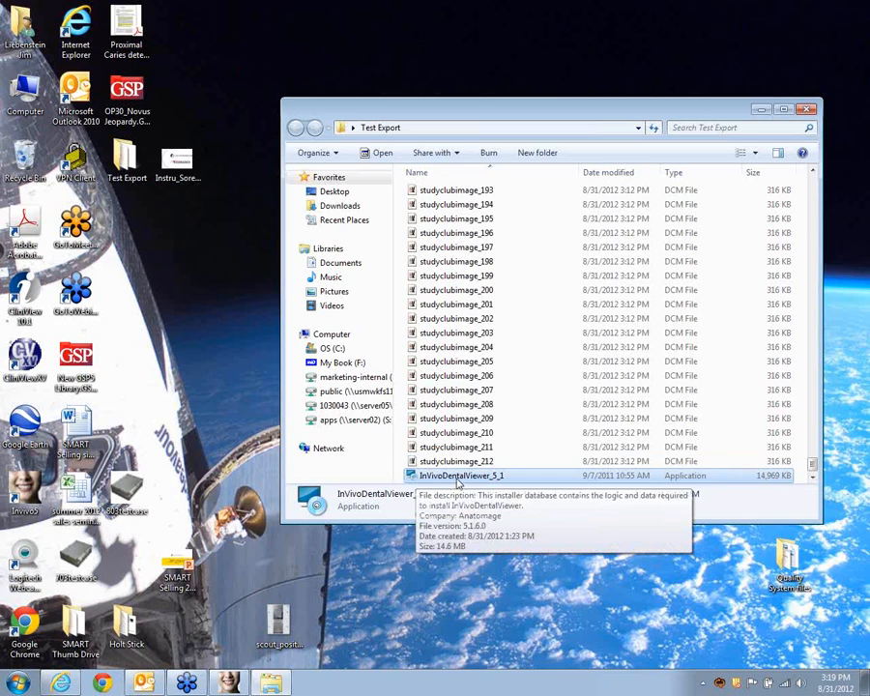
Step: Look through the Test Export folder's contents, from the viewer installer and studyclubimage files back to the patient_test files and 803testcase
scroll(521, 367, up, 6)
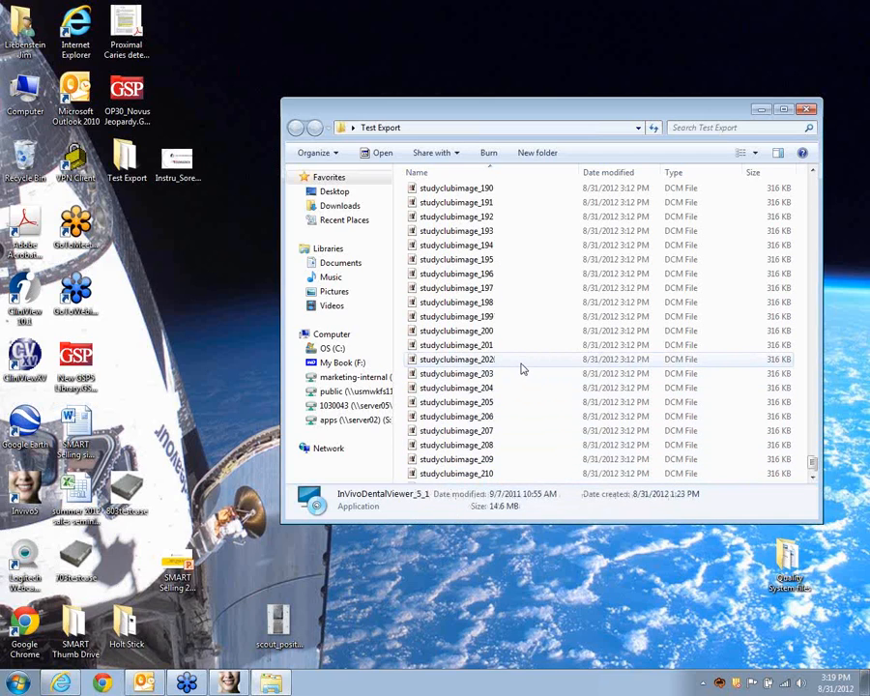
scroll(520, 363, down, 6)
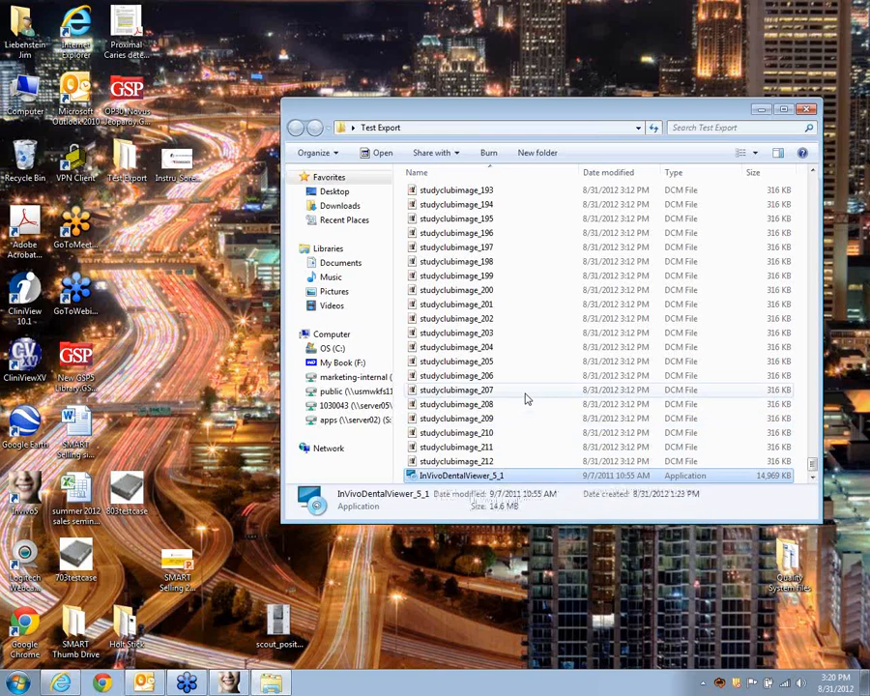
scroll(522, 397, up, 13)
scroll(527, 398, up, 20)
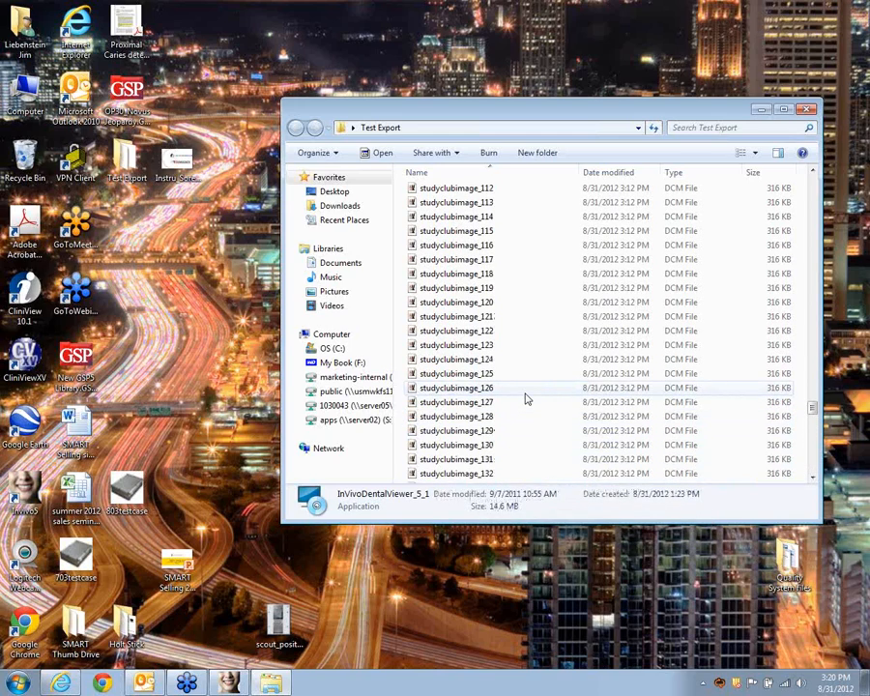
scroll(527, 399, up, 20)
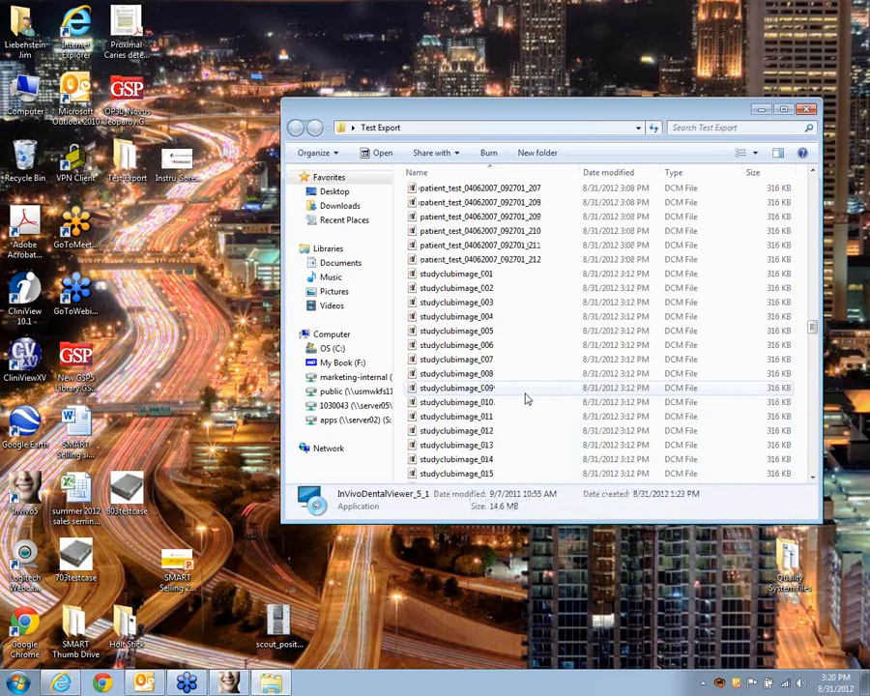
scroll(527, 398, up, 7)
scroll(526, 399, down, 20)
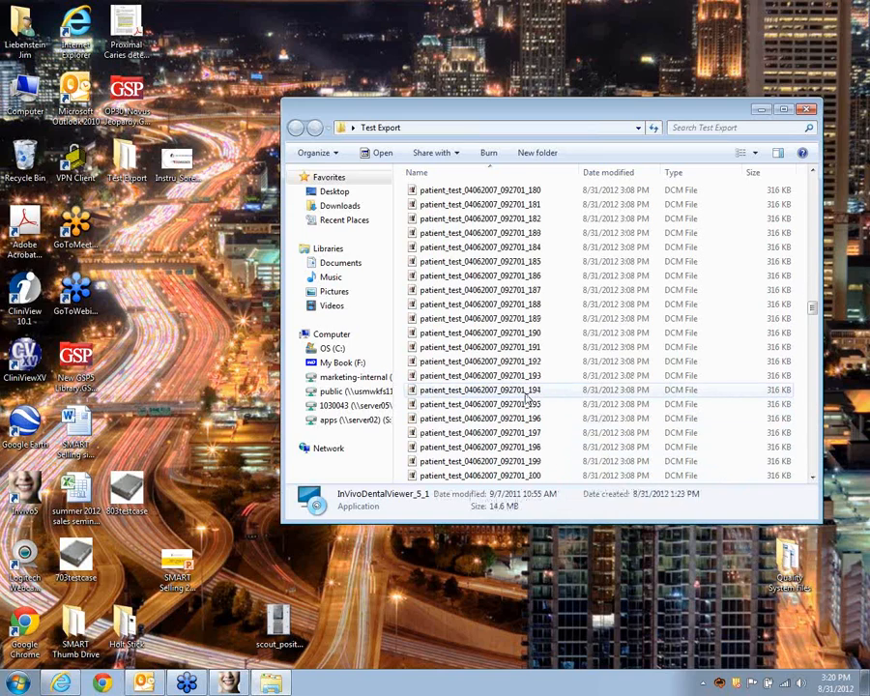
scroll(527, 398, down, 20)
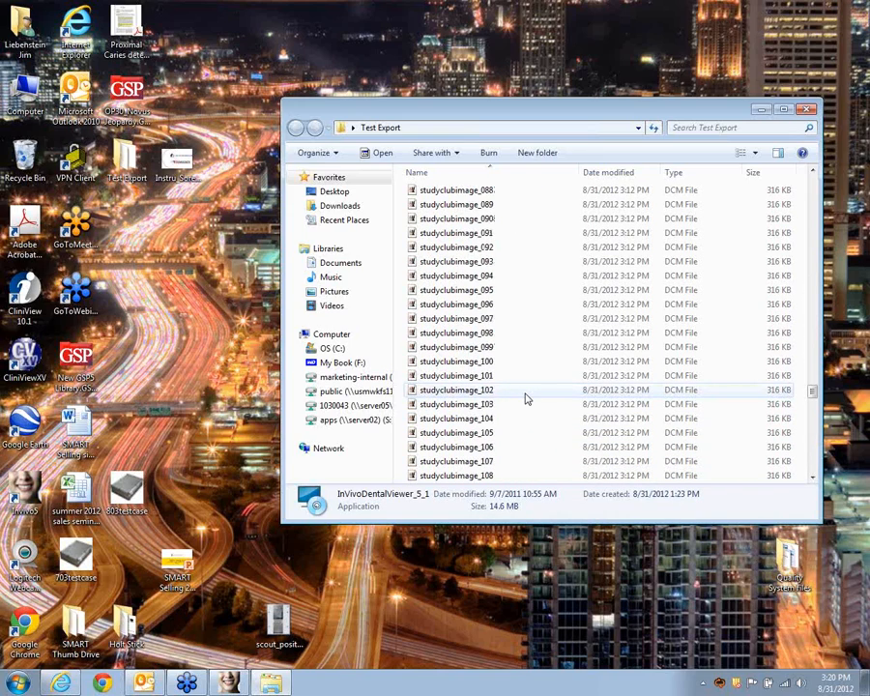
scroll(527, 398, down, 14)
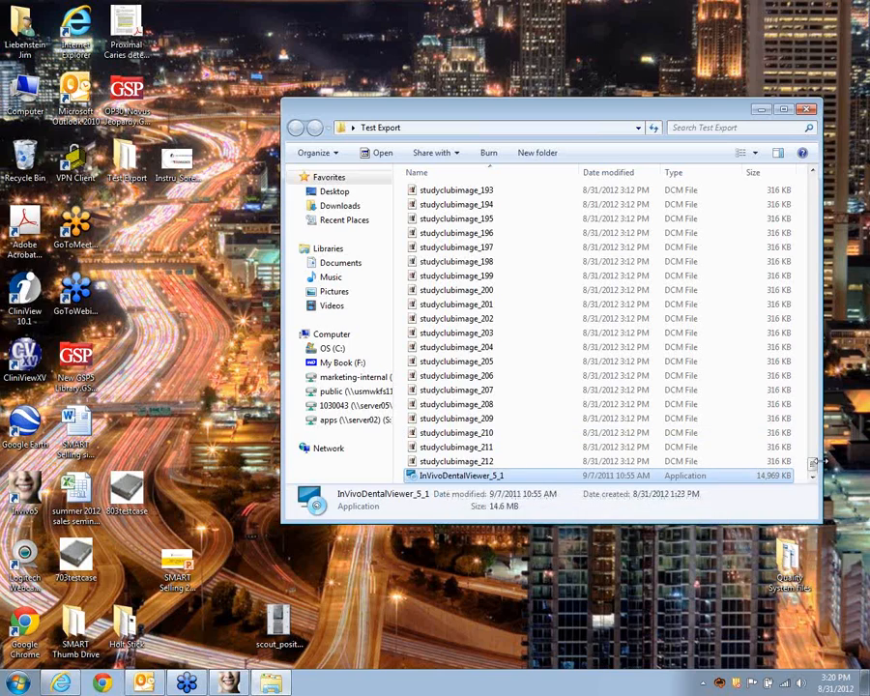
drag(813, 471, 806, 184)
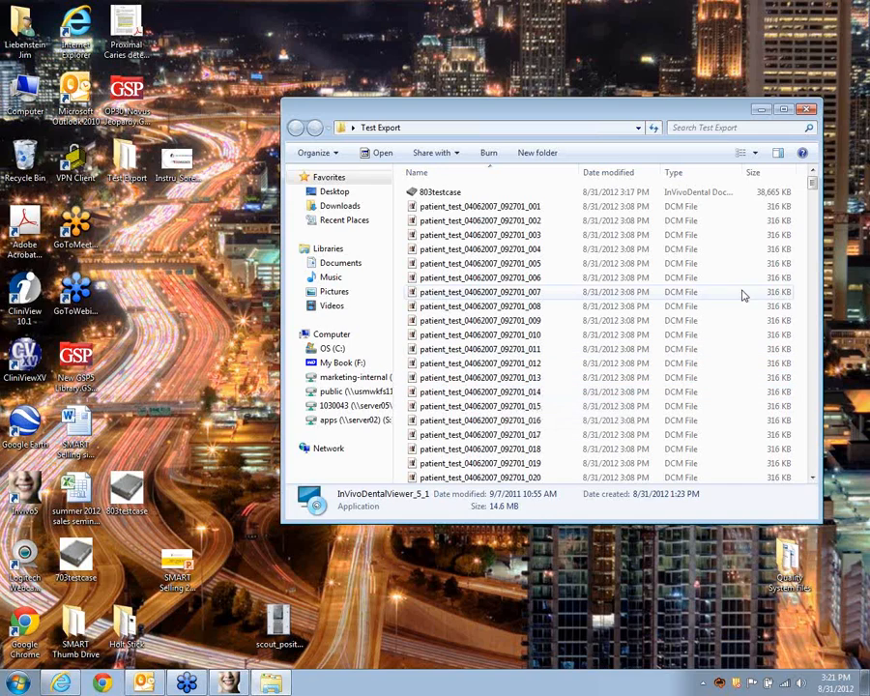
Step: Launch the InVivoDentalViewer_5_1 installer from the Test Export folder and minimize the folder window to uncover its setup wizard
drag(815, 191, 810, 464)
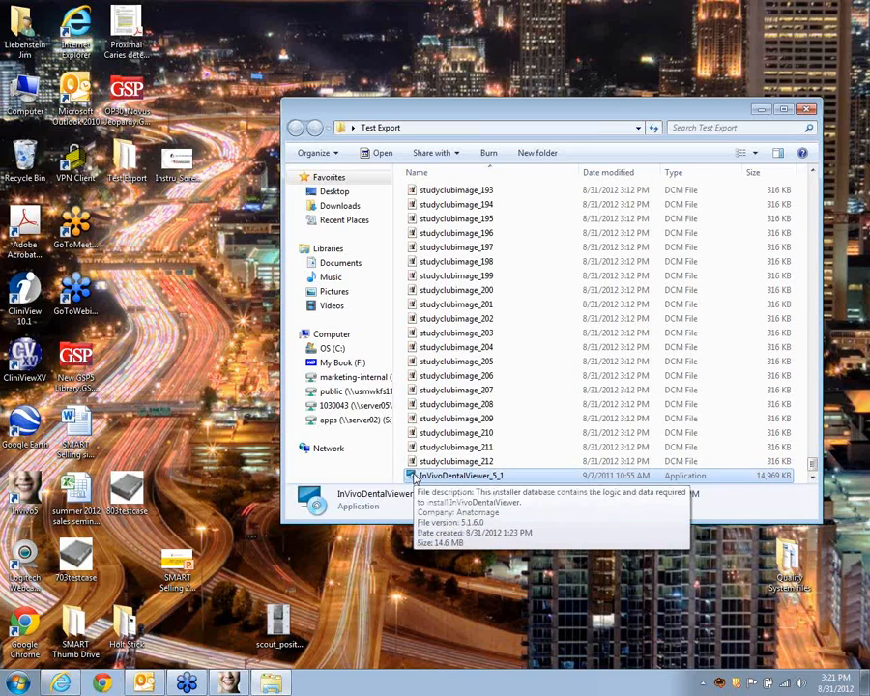
double_click(415, 478)
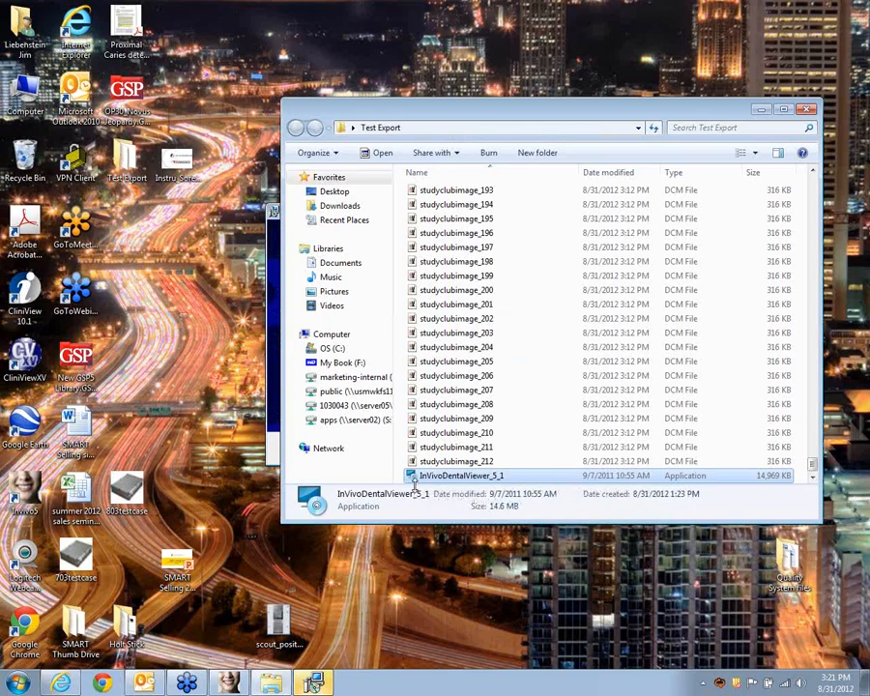
click(762, 112)
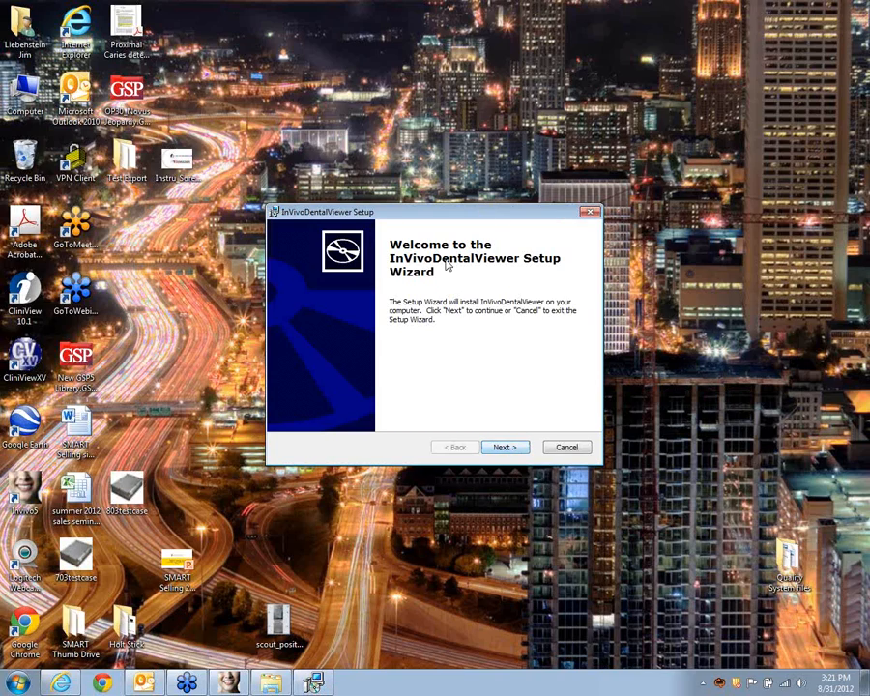
Step: Install InVivoDentalViewer into its default Anatomage program folder, accepting the license agreement and finishing the setup wizard
click(504, 448)
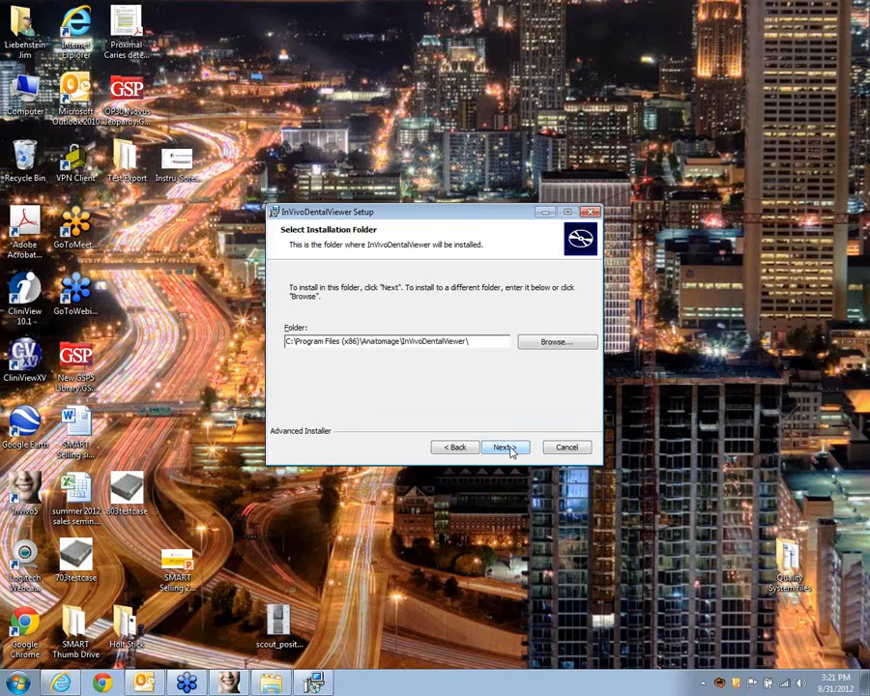
click(504, 447)
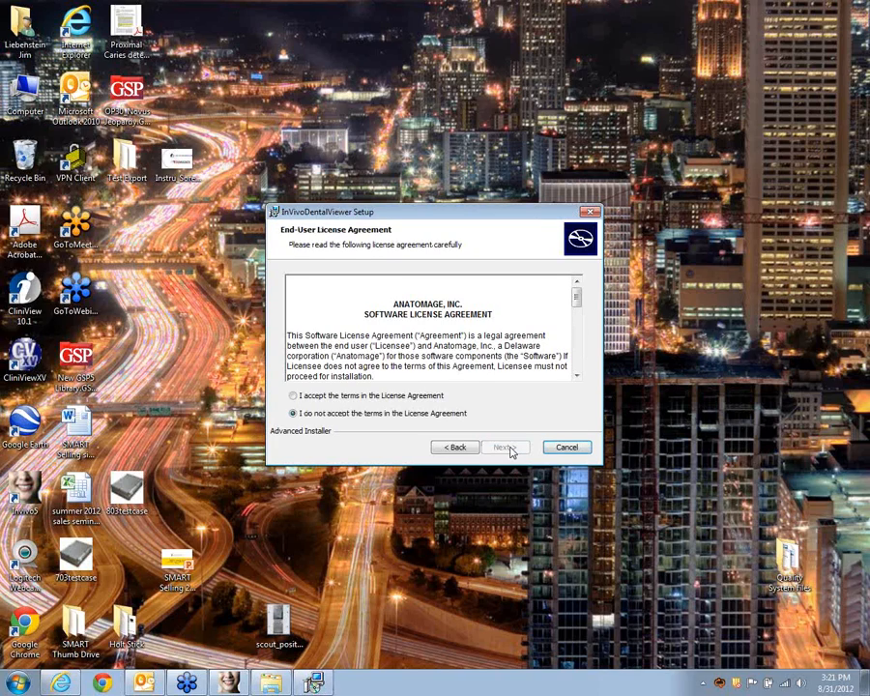
click(293, 396)
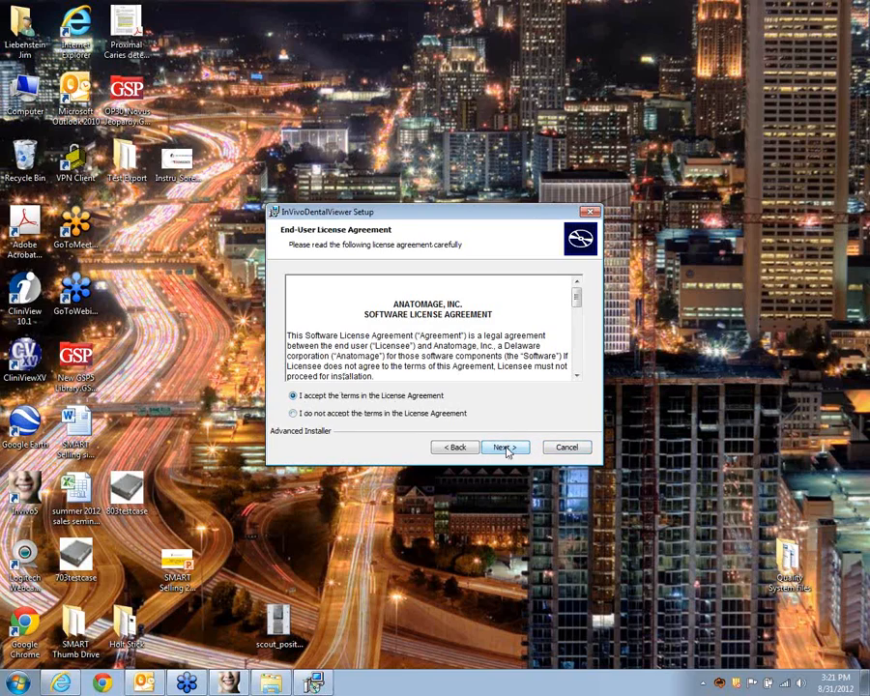
click(505, 448)
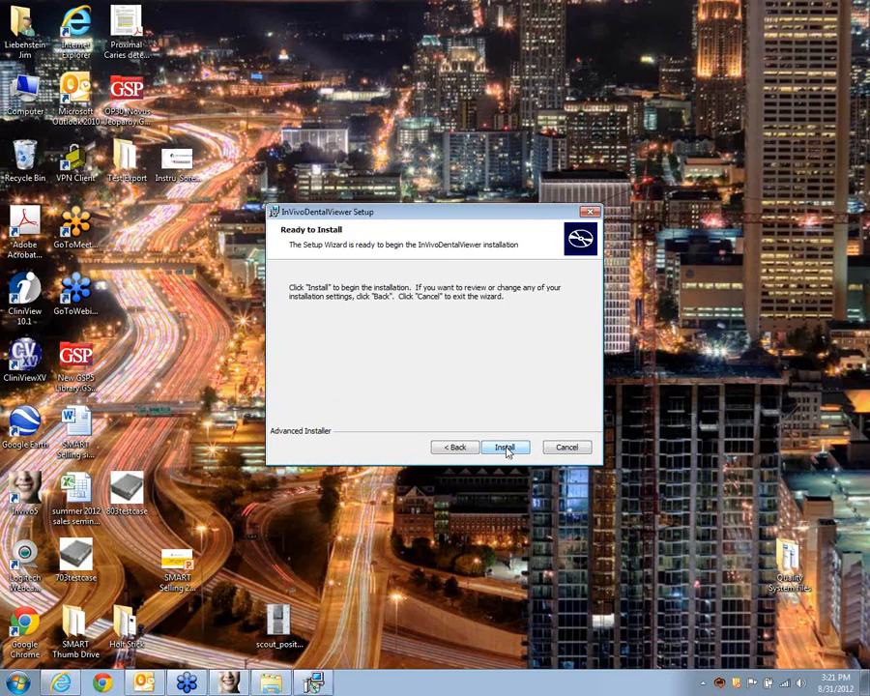
click(505, 447)
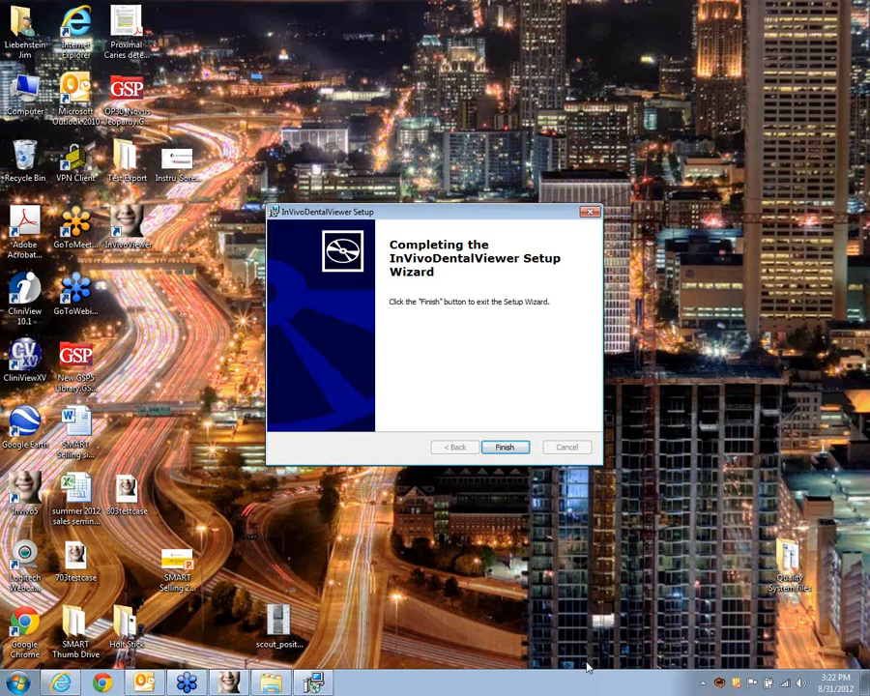
click(505, 448)
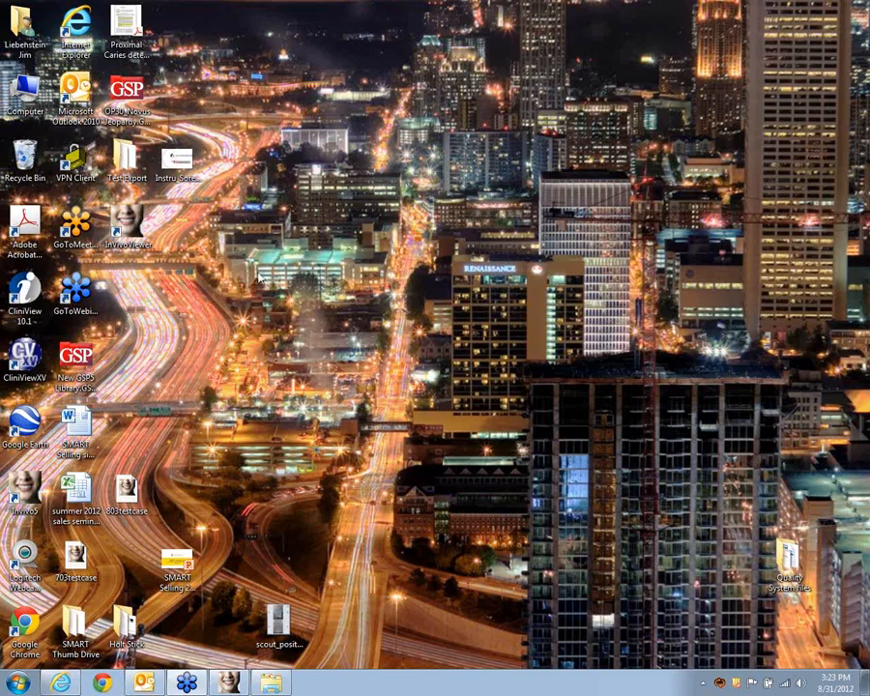
Step: Launch InVivoDentalViewer and open the 803testcase file from the Test Export folder on the desktop
double_click(128, 224)
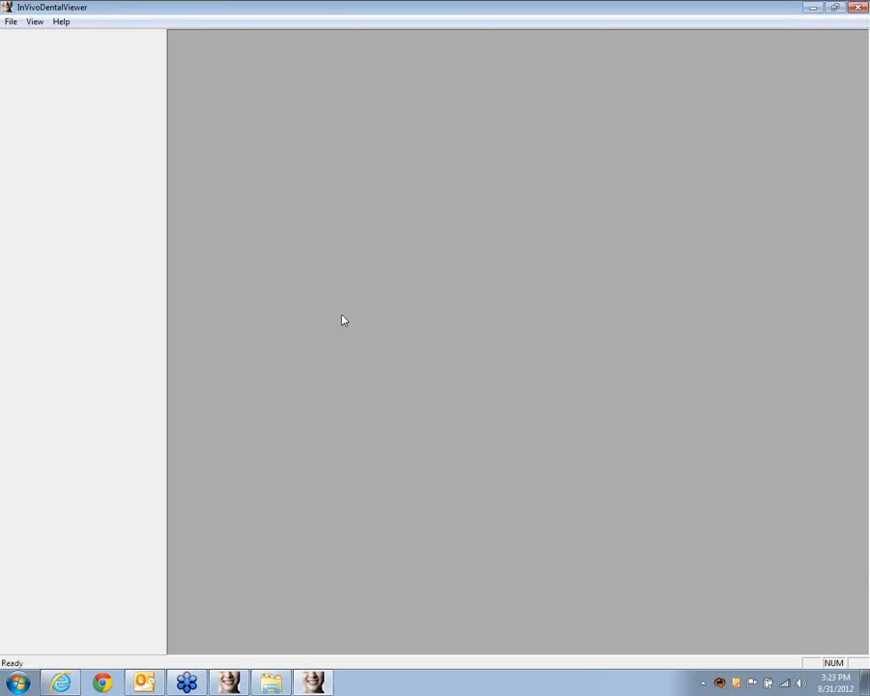
click(10, 21)
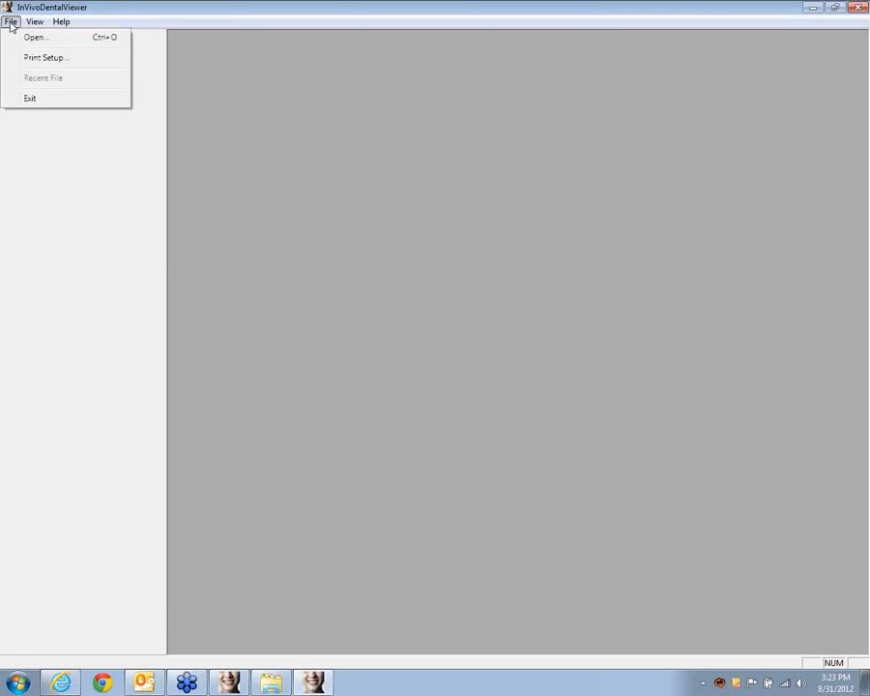
click(43, 38)
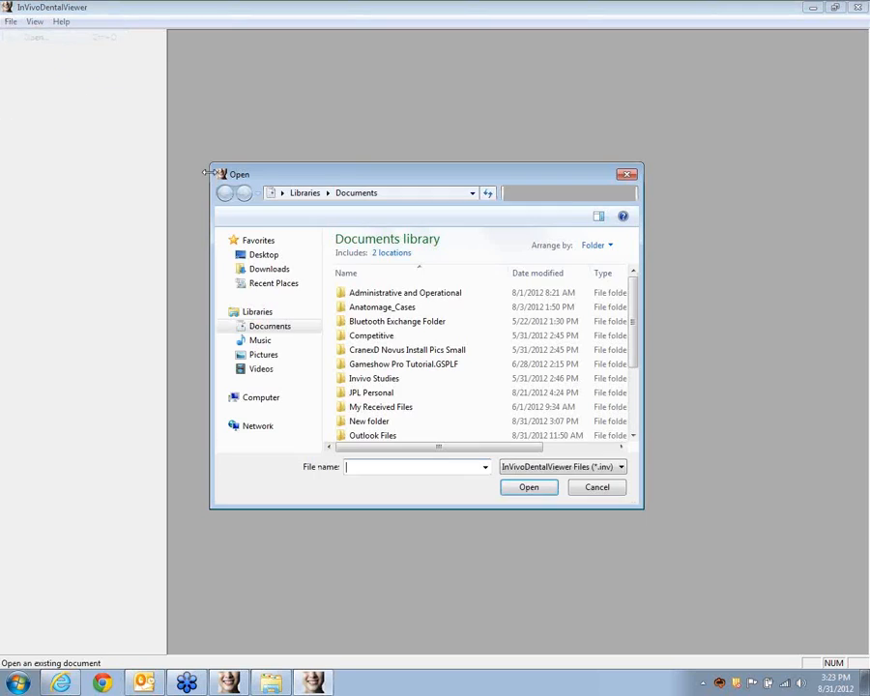
click(264, 254)
scroll(449, 323, down, 2)
scroll(448, 323, up, 2)
click(633, 447)
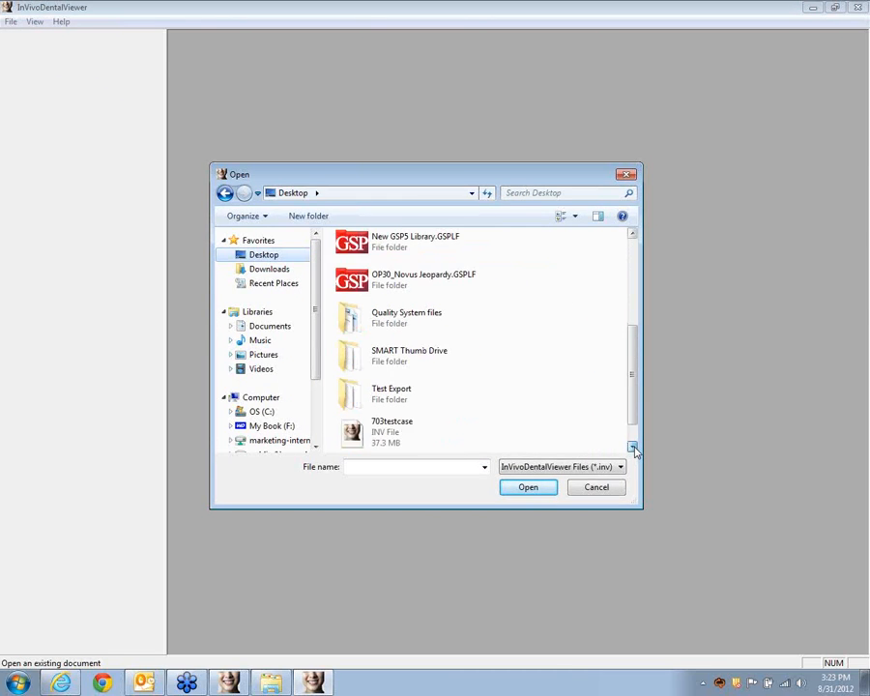
click(395, 399)
click(523, 488)
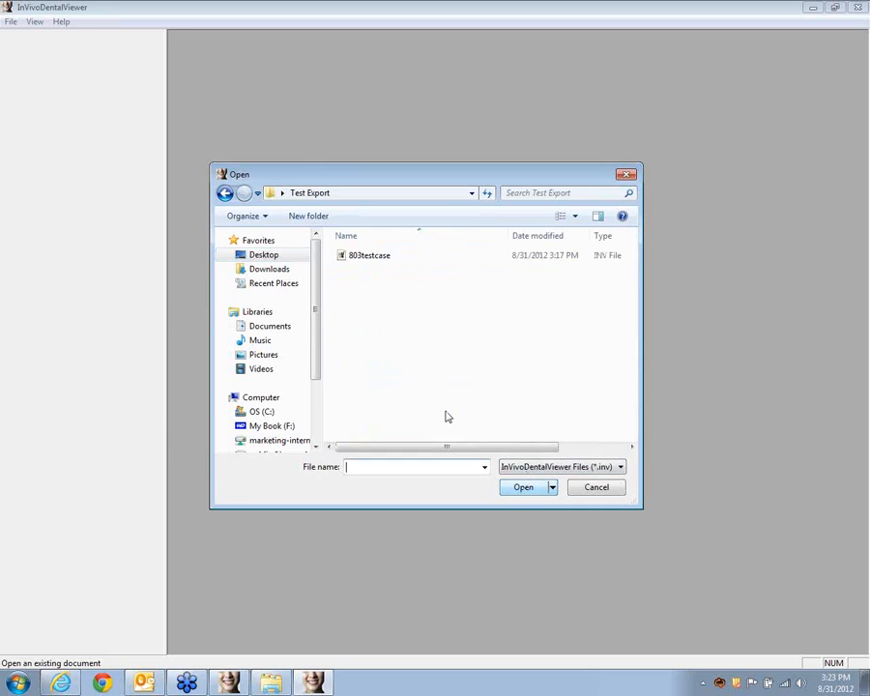
click(345, 258)
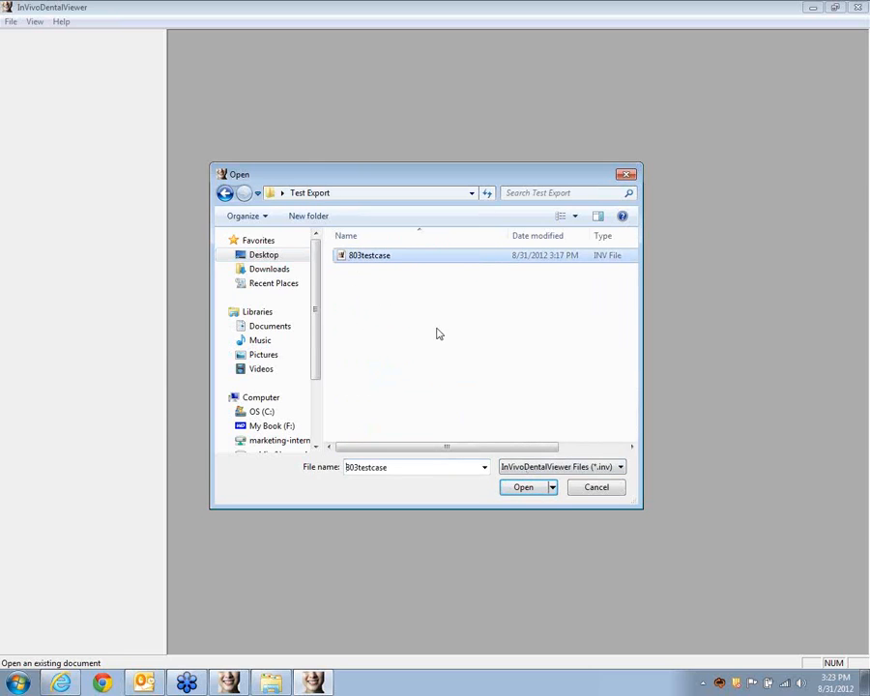
click(523, 489)
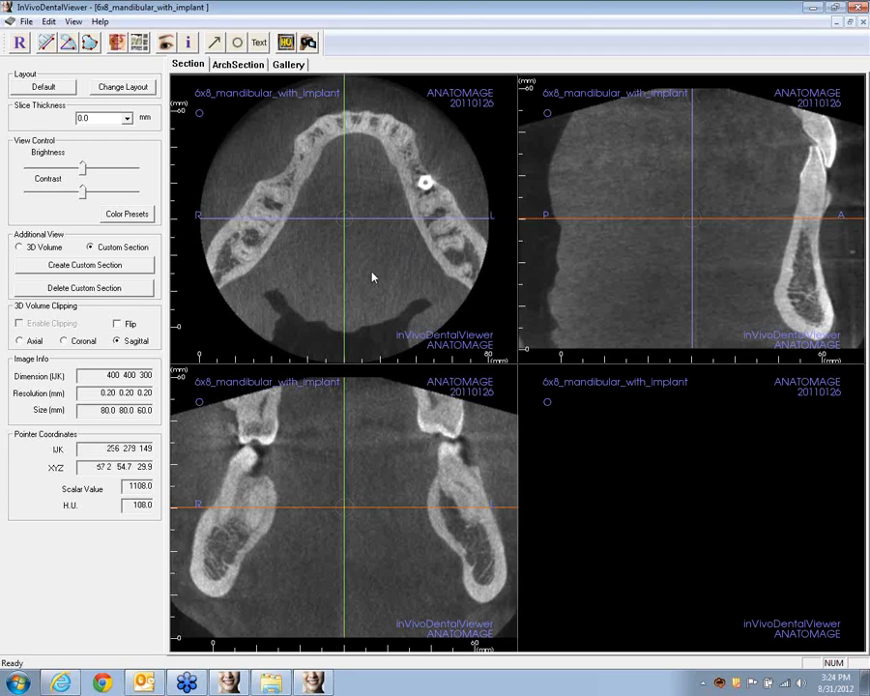
Step: Create a custom section along the patient's right side of the mandible in the axial view
scroll(381, 279, up, 5)
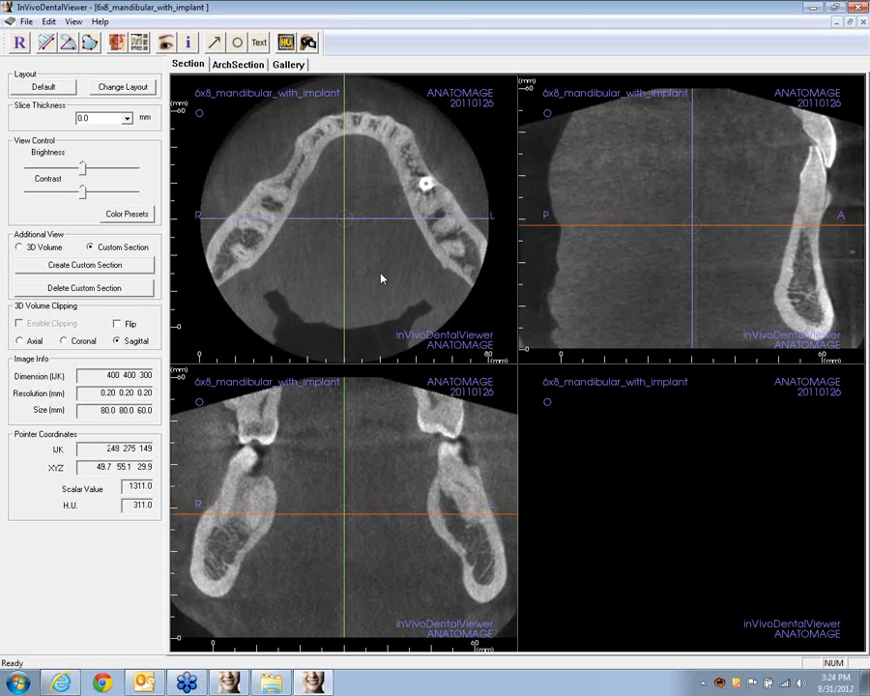
scroll(382, 279, down, 5)
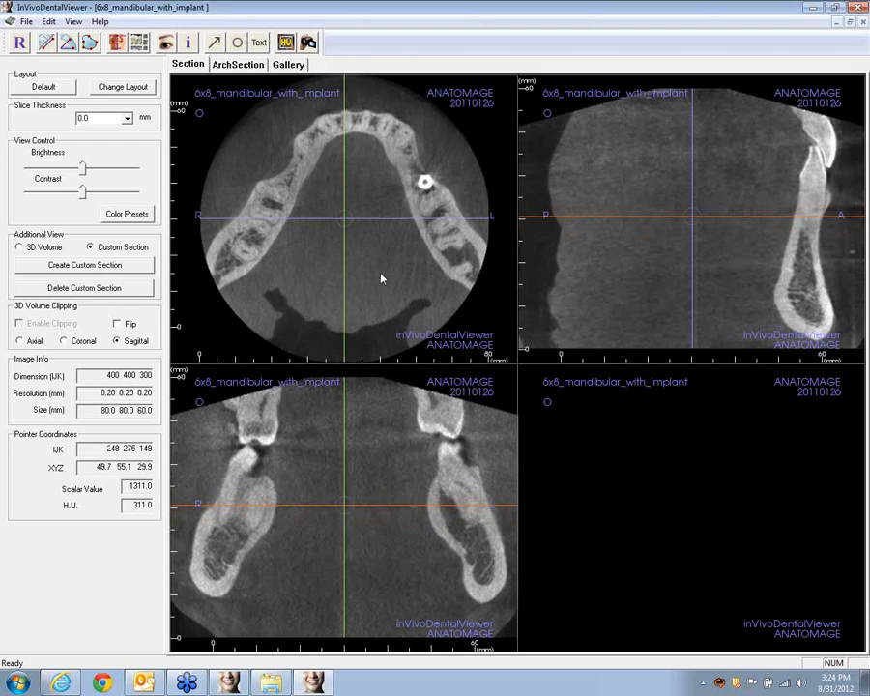
scroll(382, 279, down, 5)
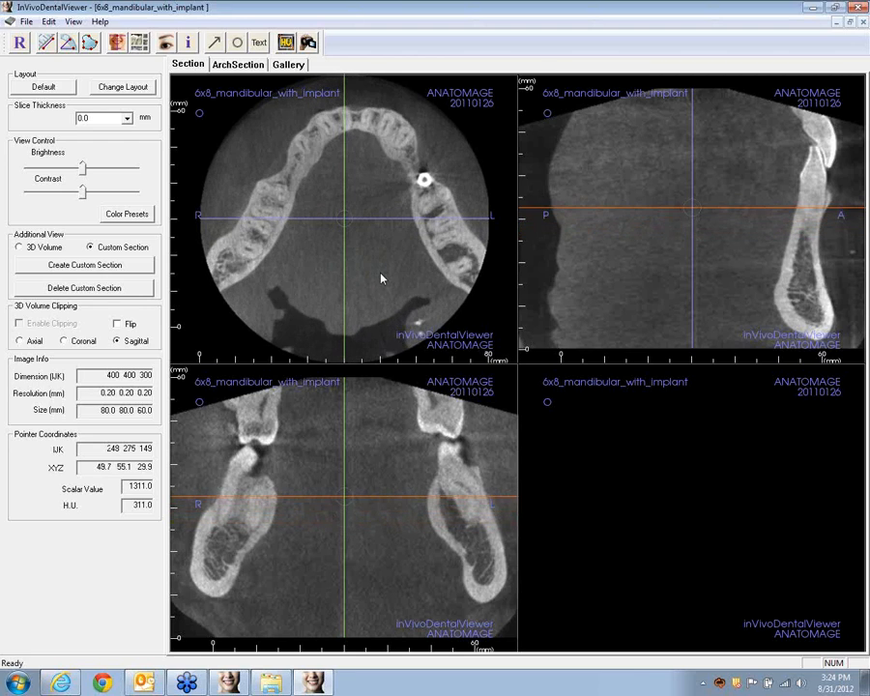
scroll(381, 279, down, 5)
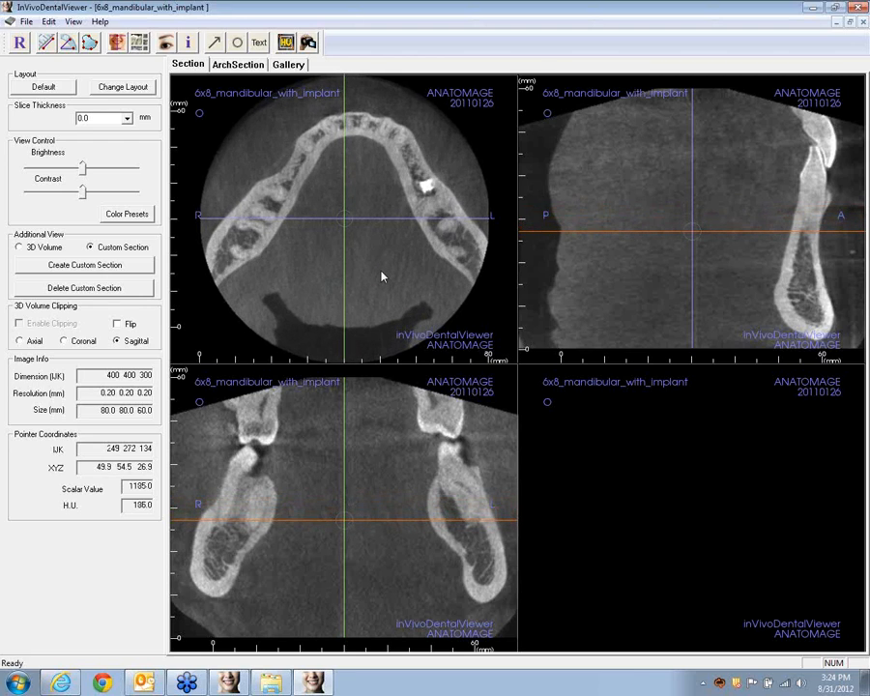
scroll(394, 276, down, 4)
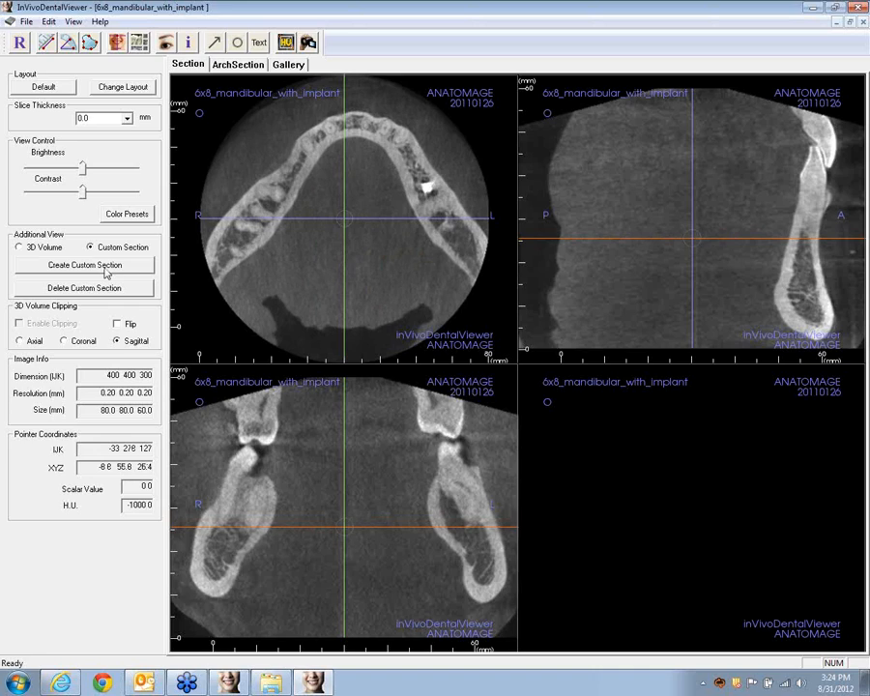
click(263, 231)
click(301, 142)
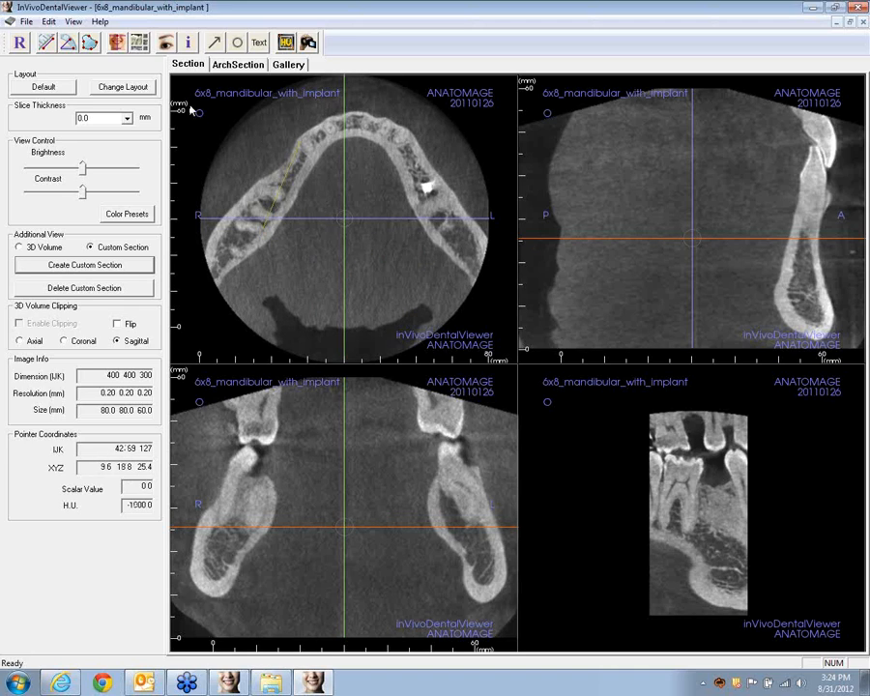
Step: Measure a line running diagonally across the patient's right side of the arch in the axial view
click(46, 42)
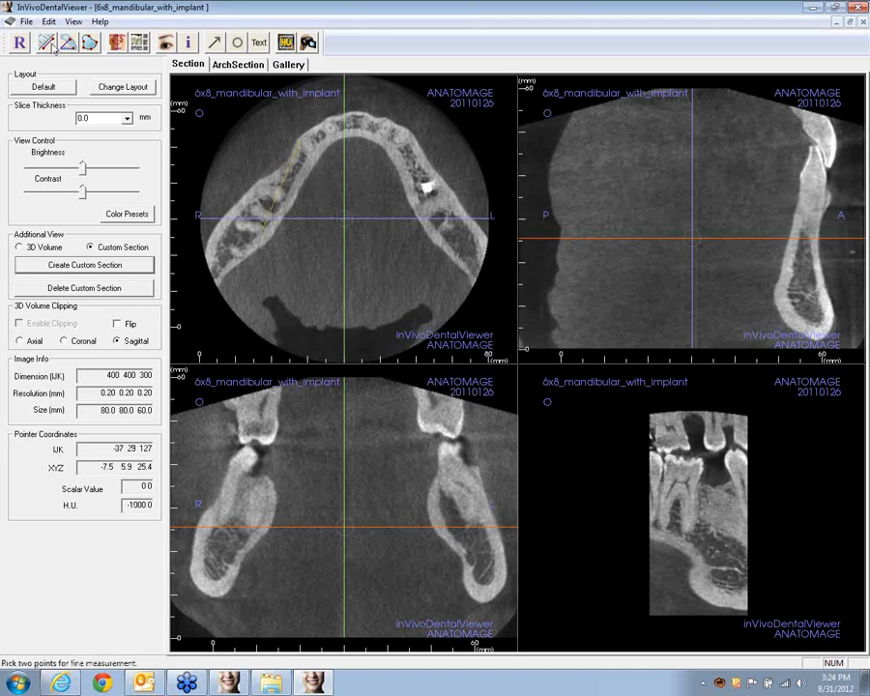
click(246, 142)
click(312, 249)
click(314, 282)
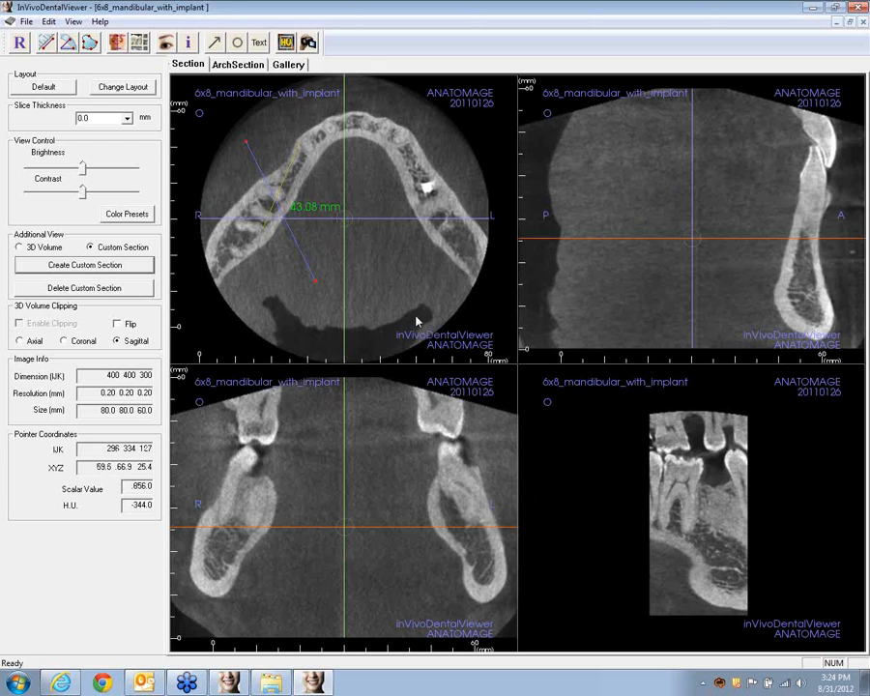
Step: Examine the panoramic slices and cross sections of the mandible in the ArchSection view
click(242, 64)
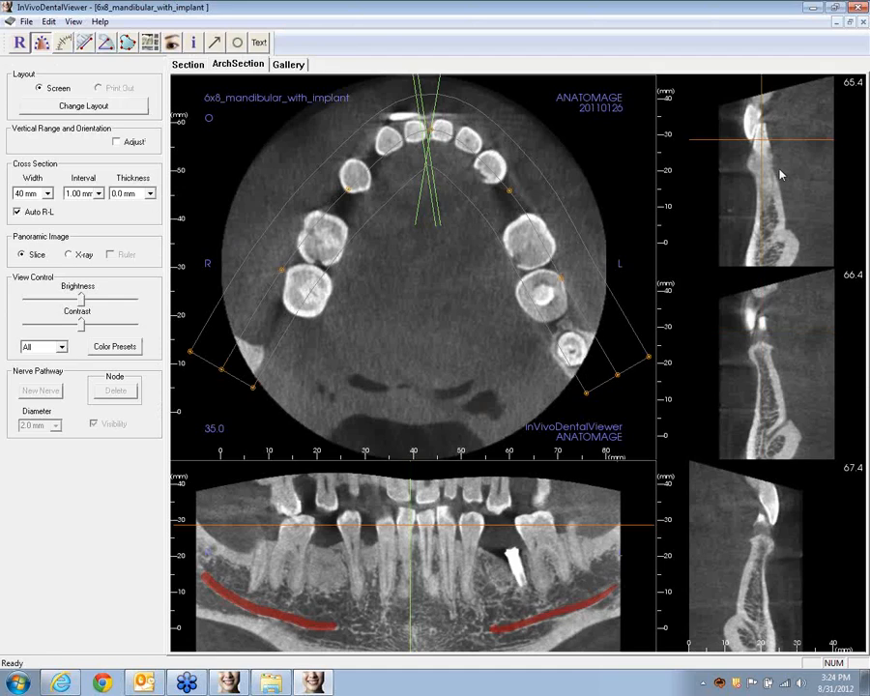
scroll(440, 576, down, 5)
scroll(442, 578, down, 5)
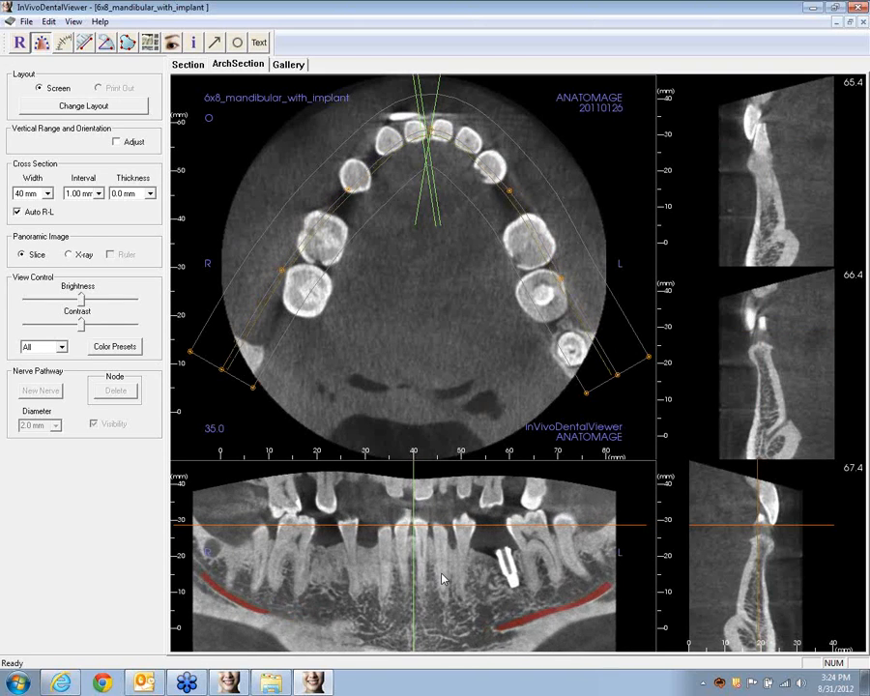
scroll(442, 578, down, 3)
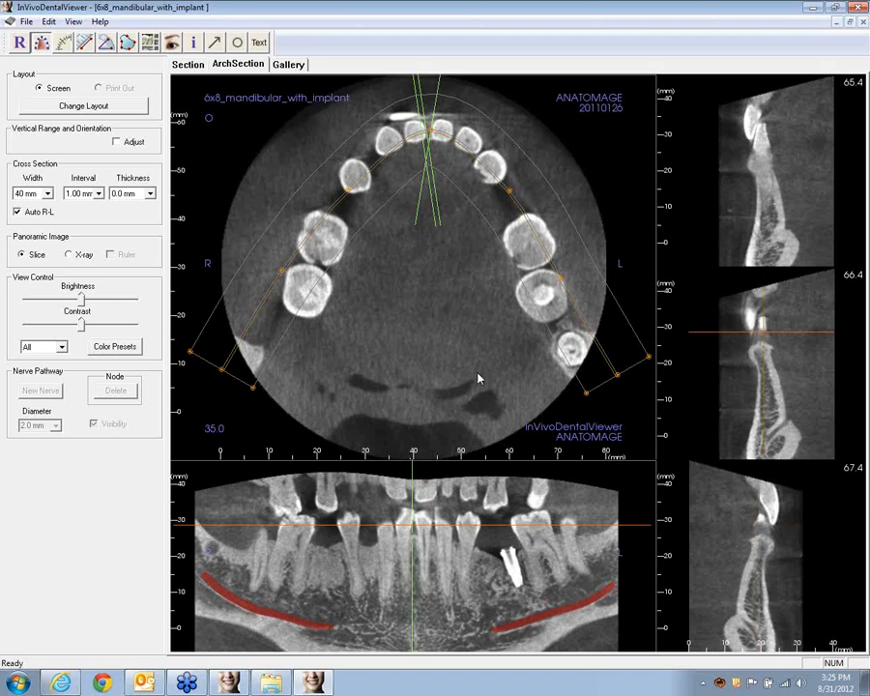
Step: Review the case's Gallery images in order, from Implant MPR and Existing implant through to the Implant29 section
click(290, 65)
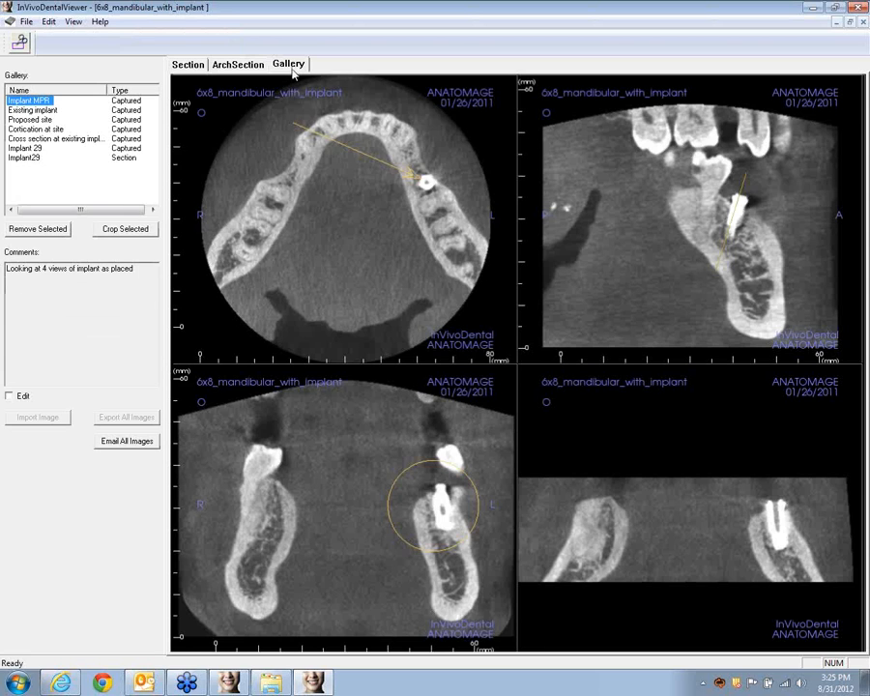
click(51, 111)
click(46, 120)
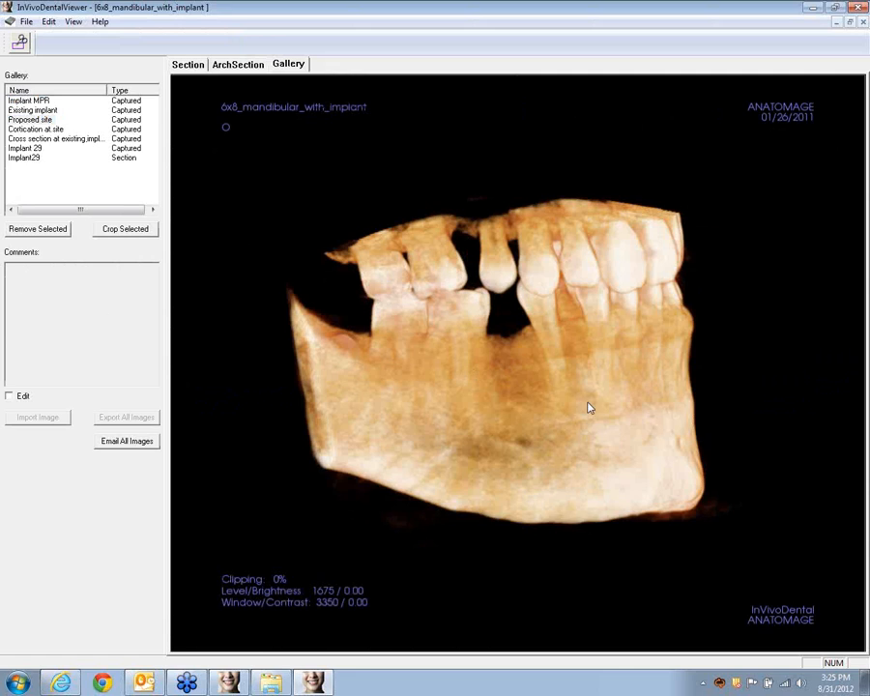
click(45, 129)
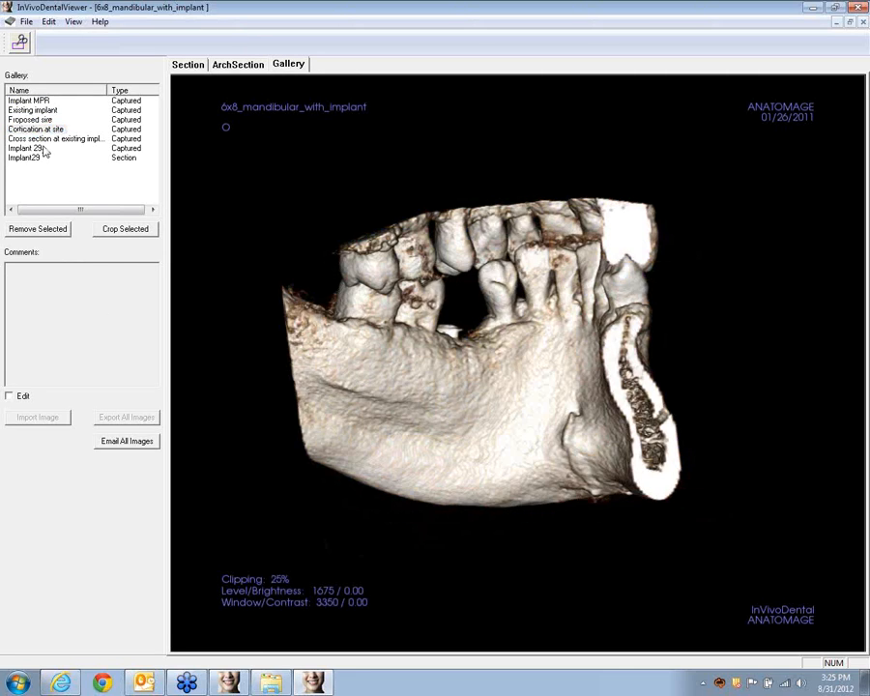
click(41, 138)
click(36, 149)
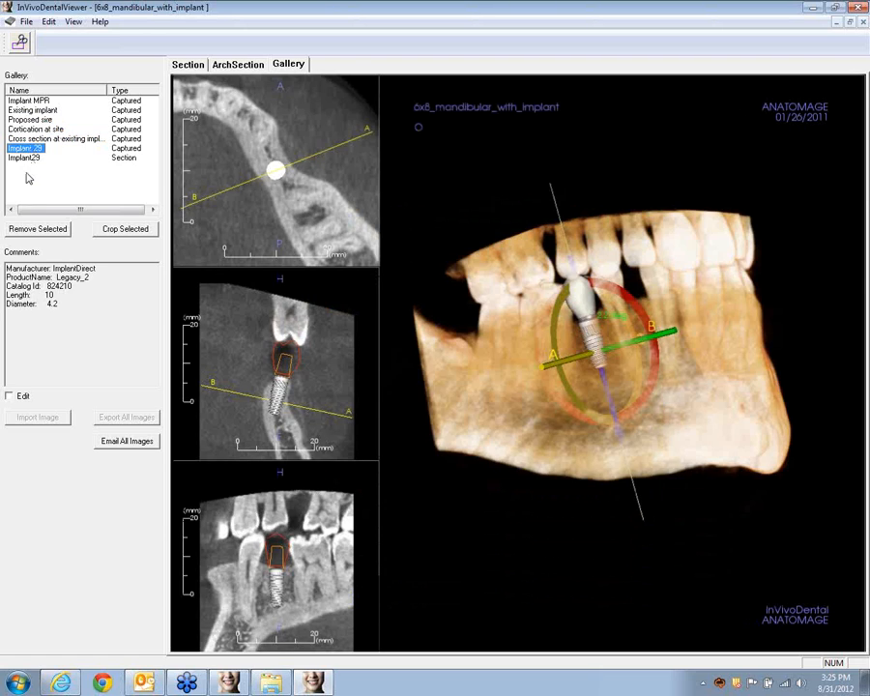
click(28, 158)
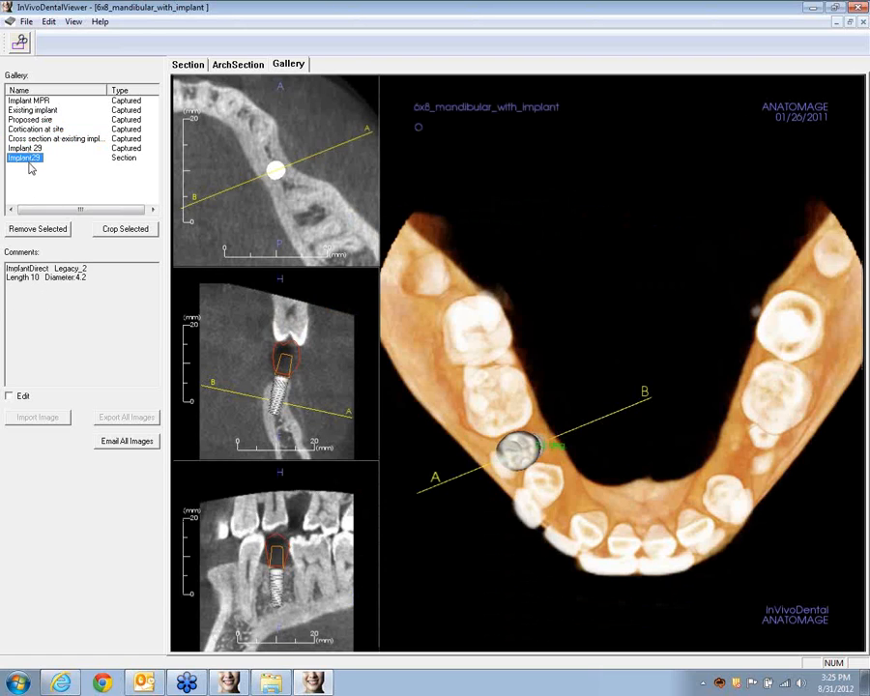
Step: Revisit the Implant MPR image and the Section, ArchSection and Gallery views, and close InVivoDentalViewer
click(35, 101)
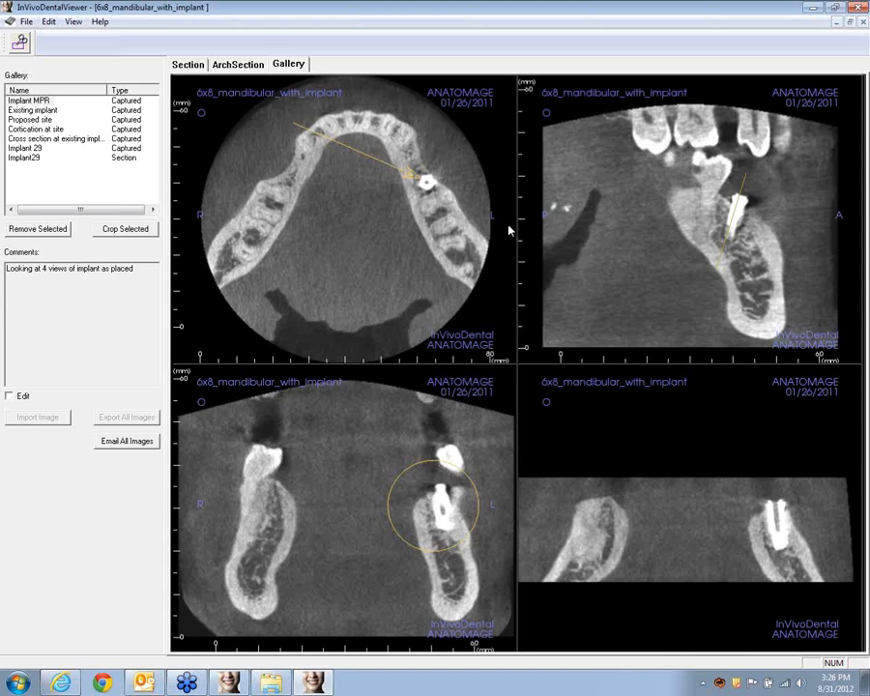
click(198, 66)
click(250, 65)
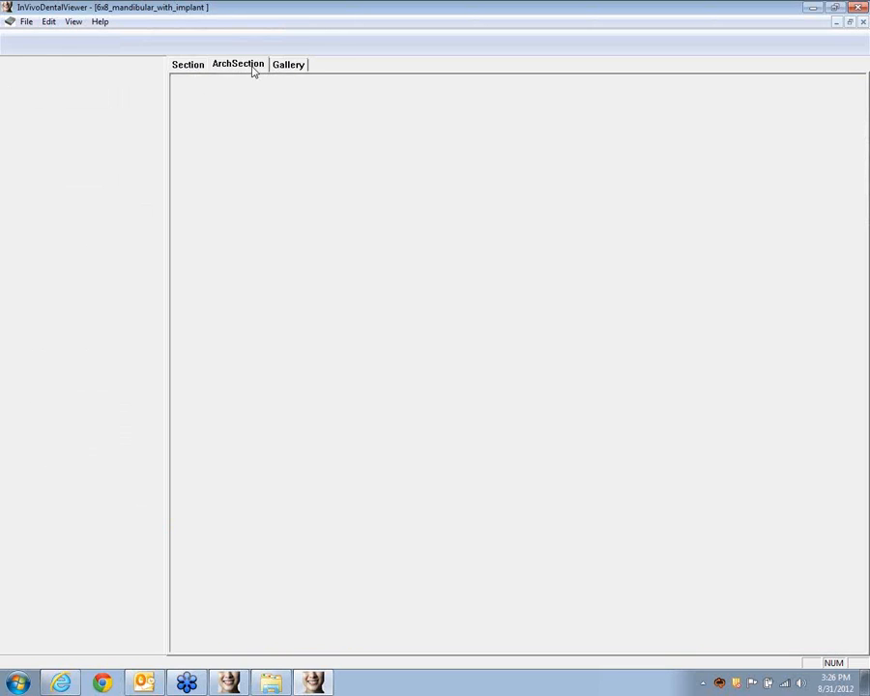
click(294, 68)
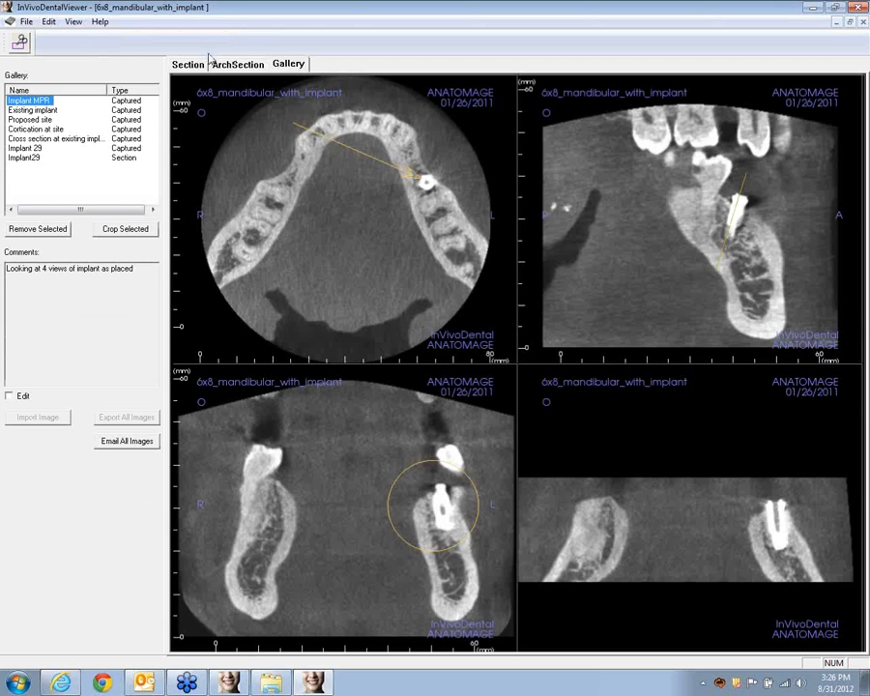
click(311, 216)
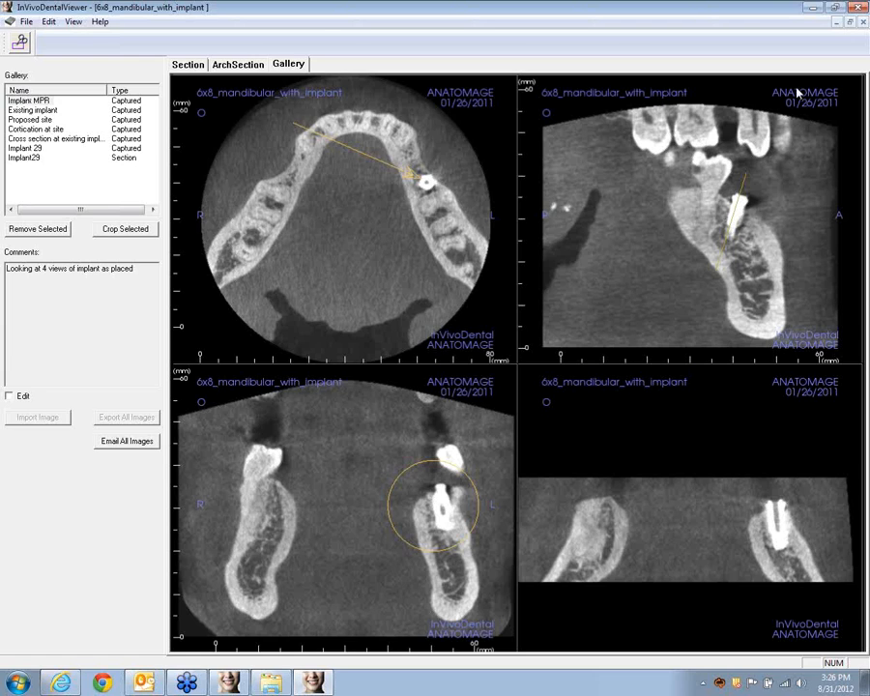
click(861, 6)
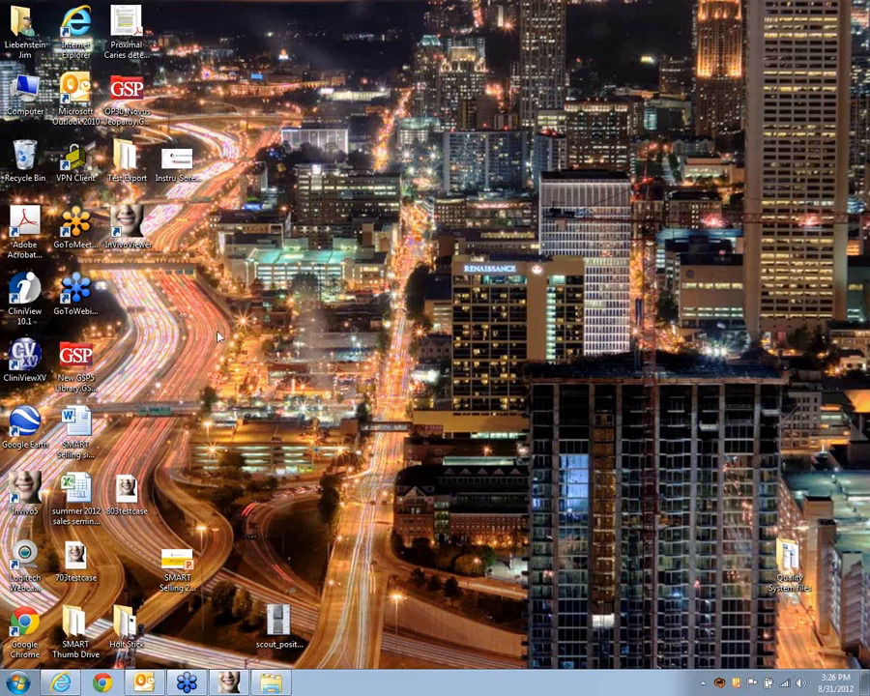
Step: Reopen the Test Export folder and review its studyclubimage, patient_test and 803testcase files together with the viewer installer
double_click(133, 170)
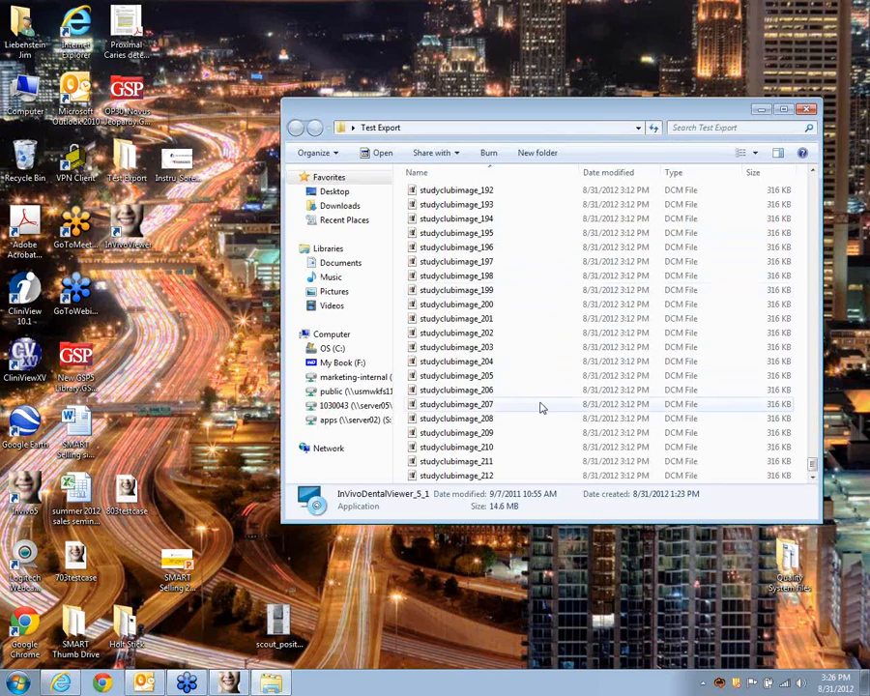
drag(812, 465, 812, 232)
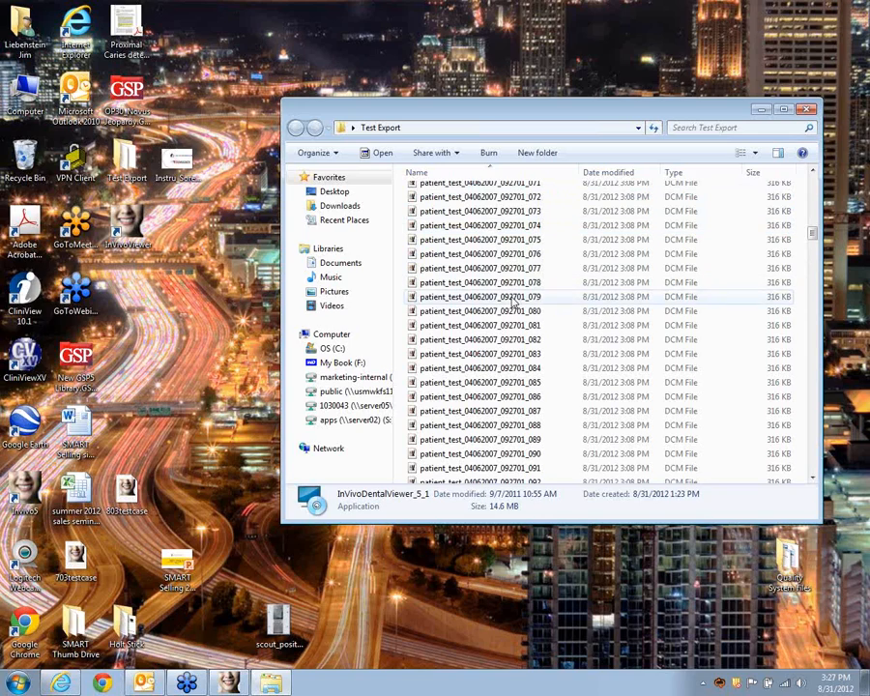
scroll(515, 305, up, 6)
scroll(515, 304, up, 18)
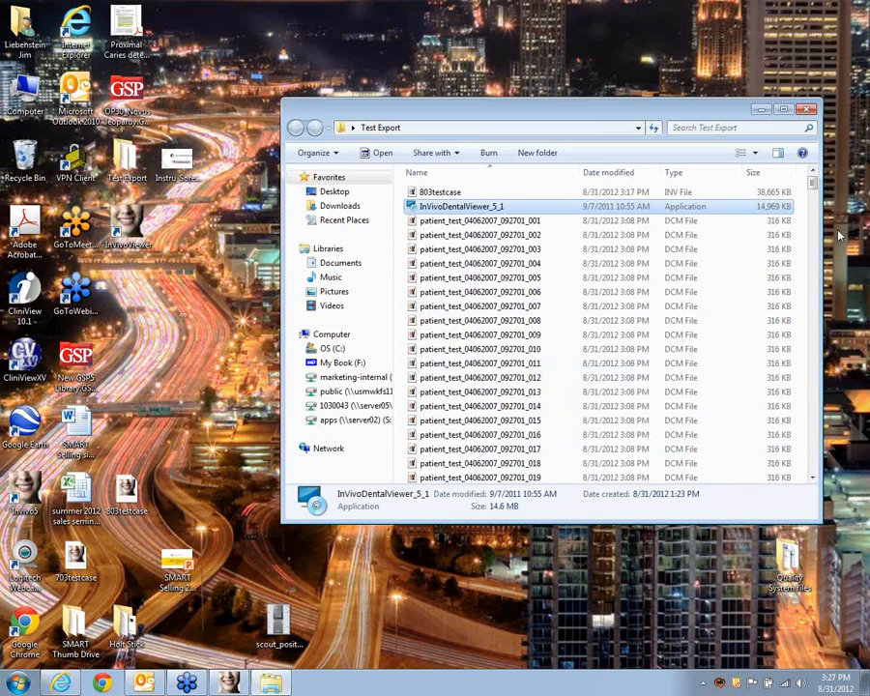
click(849, 258)
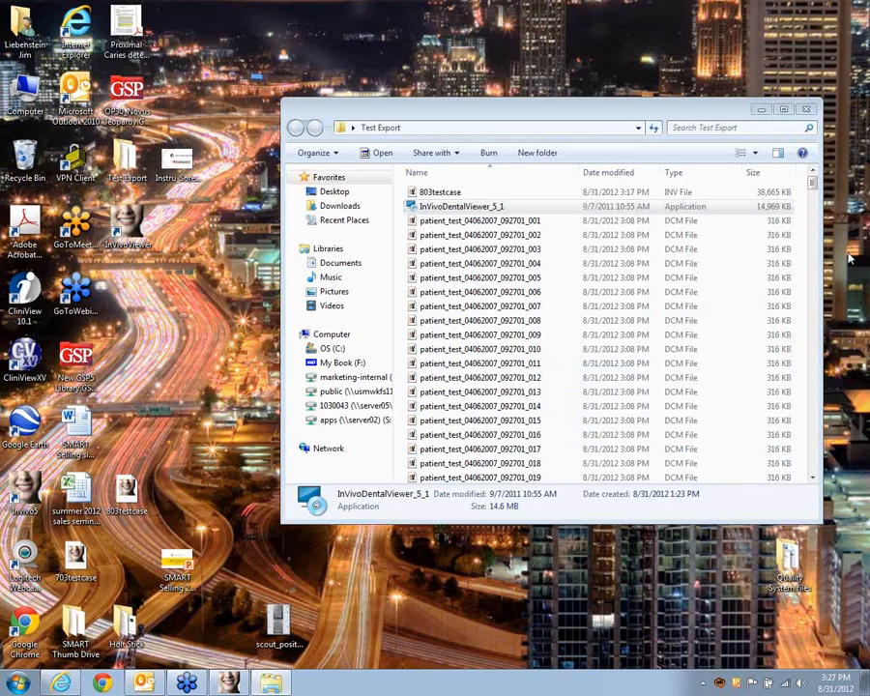